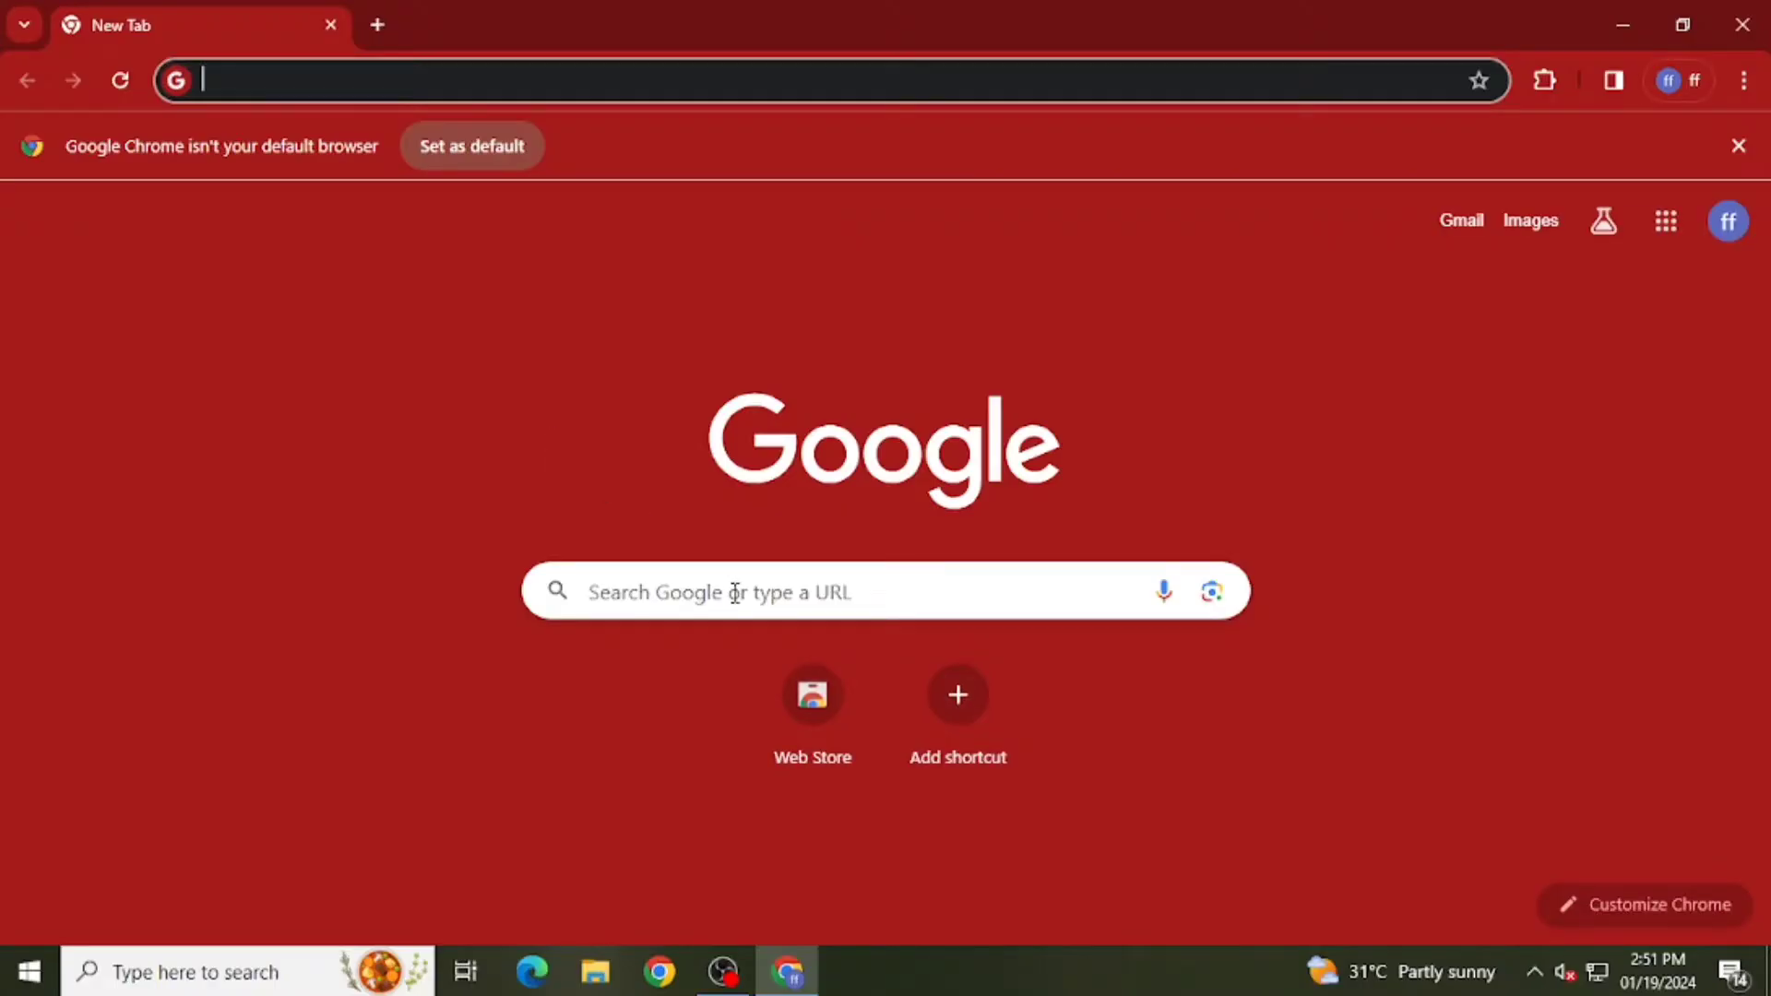
- Search Google for KSMART and open the Ksmart - LSGD web portal
click(735, 592)
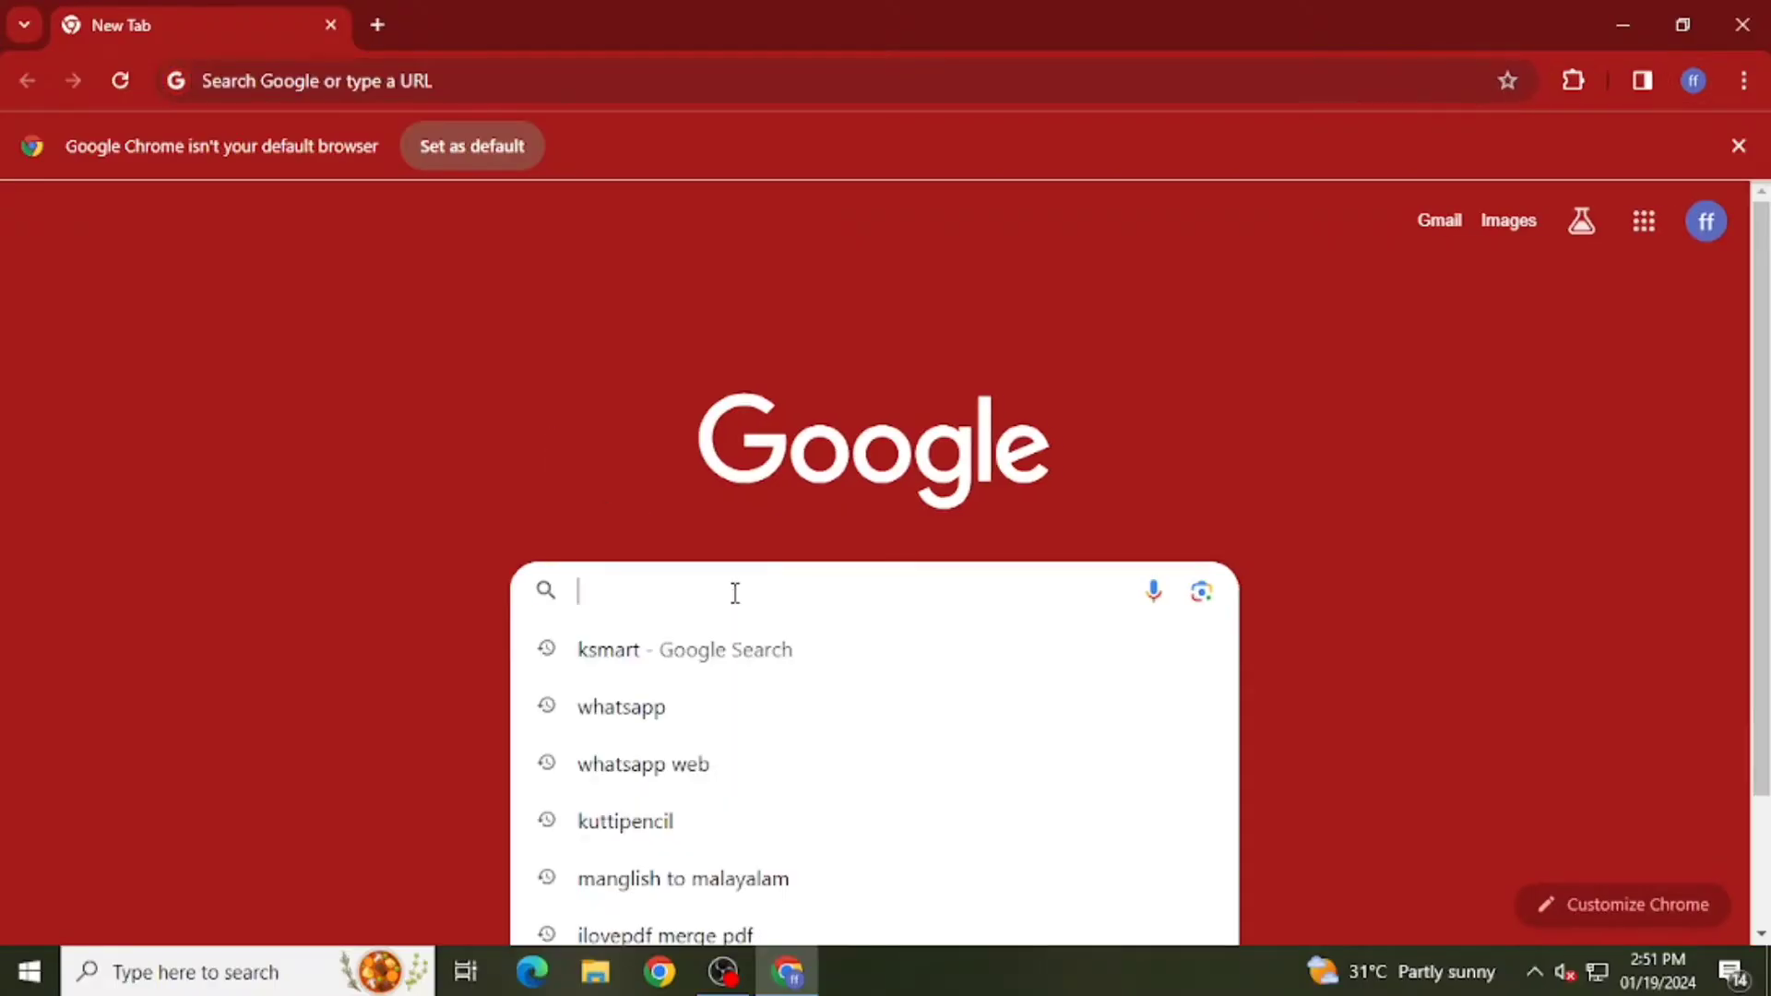
text(KS)
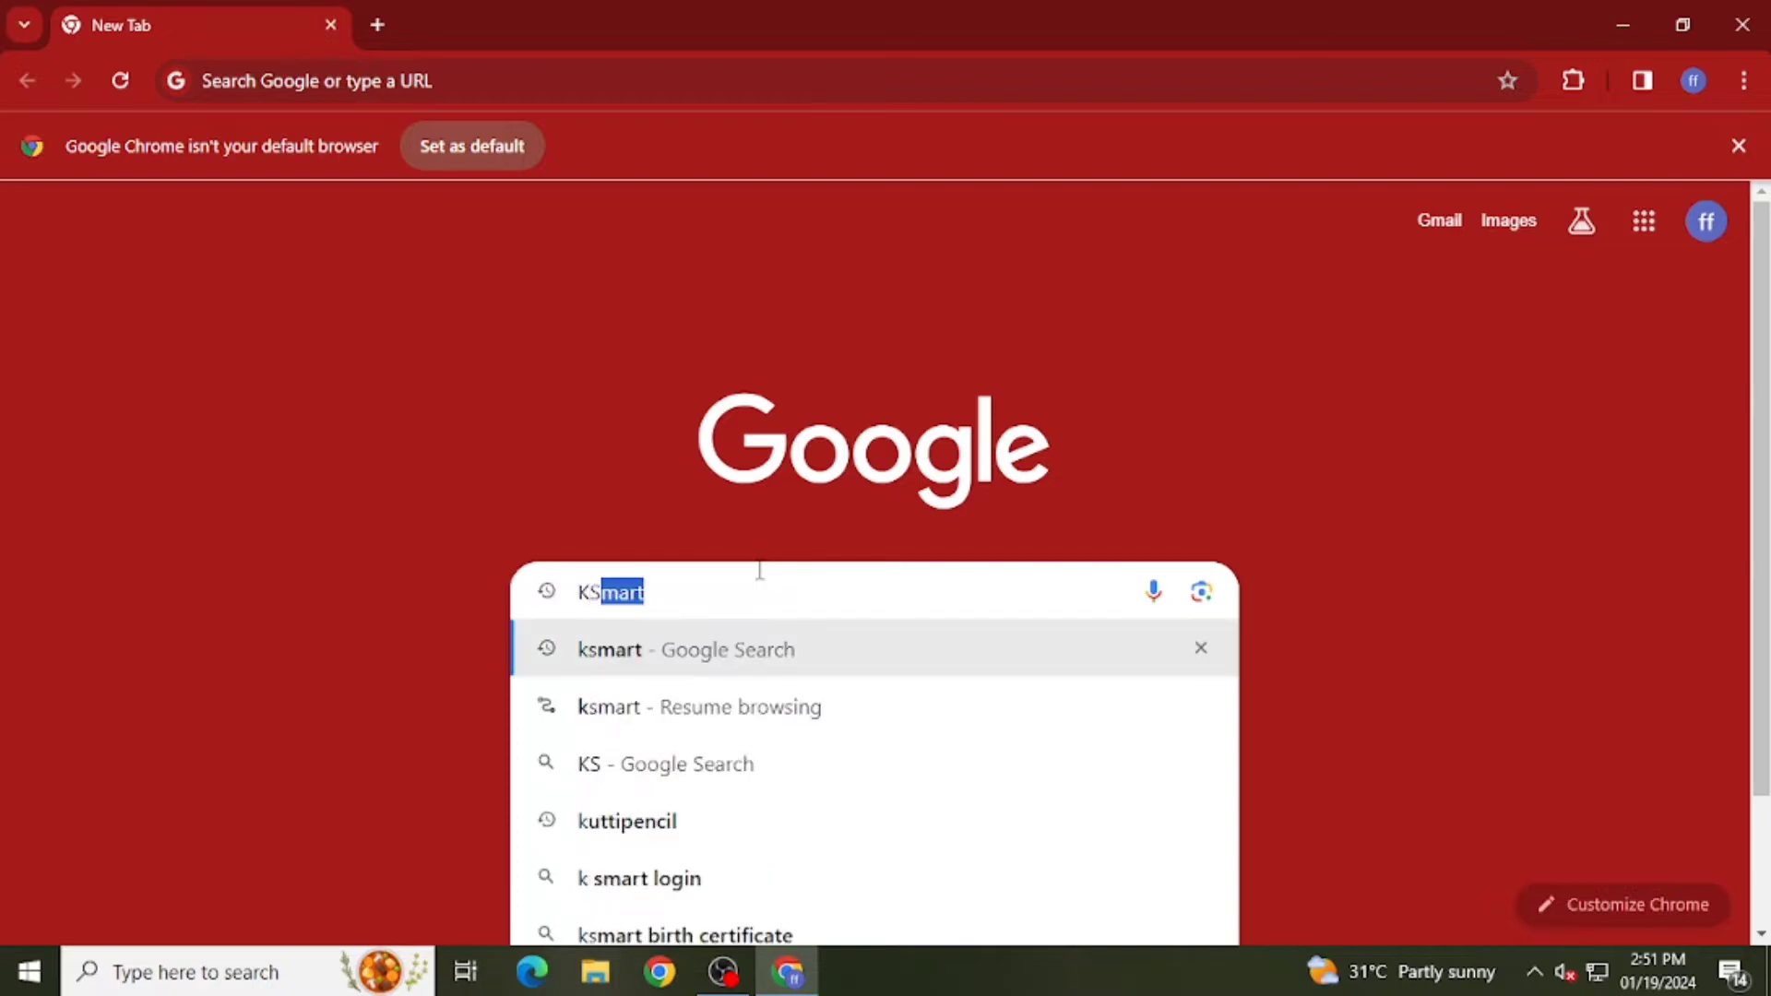
text(MART)
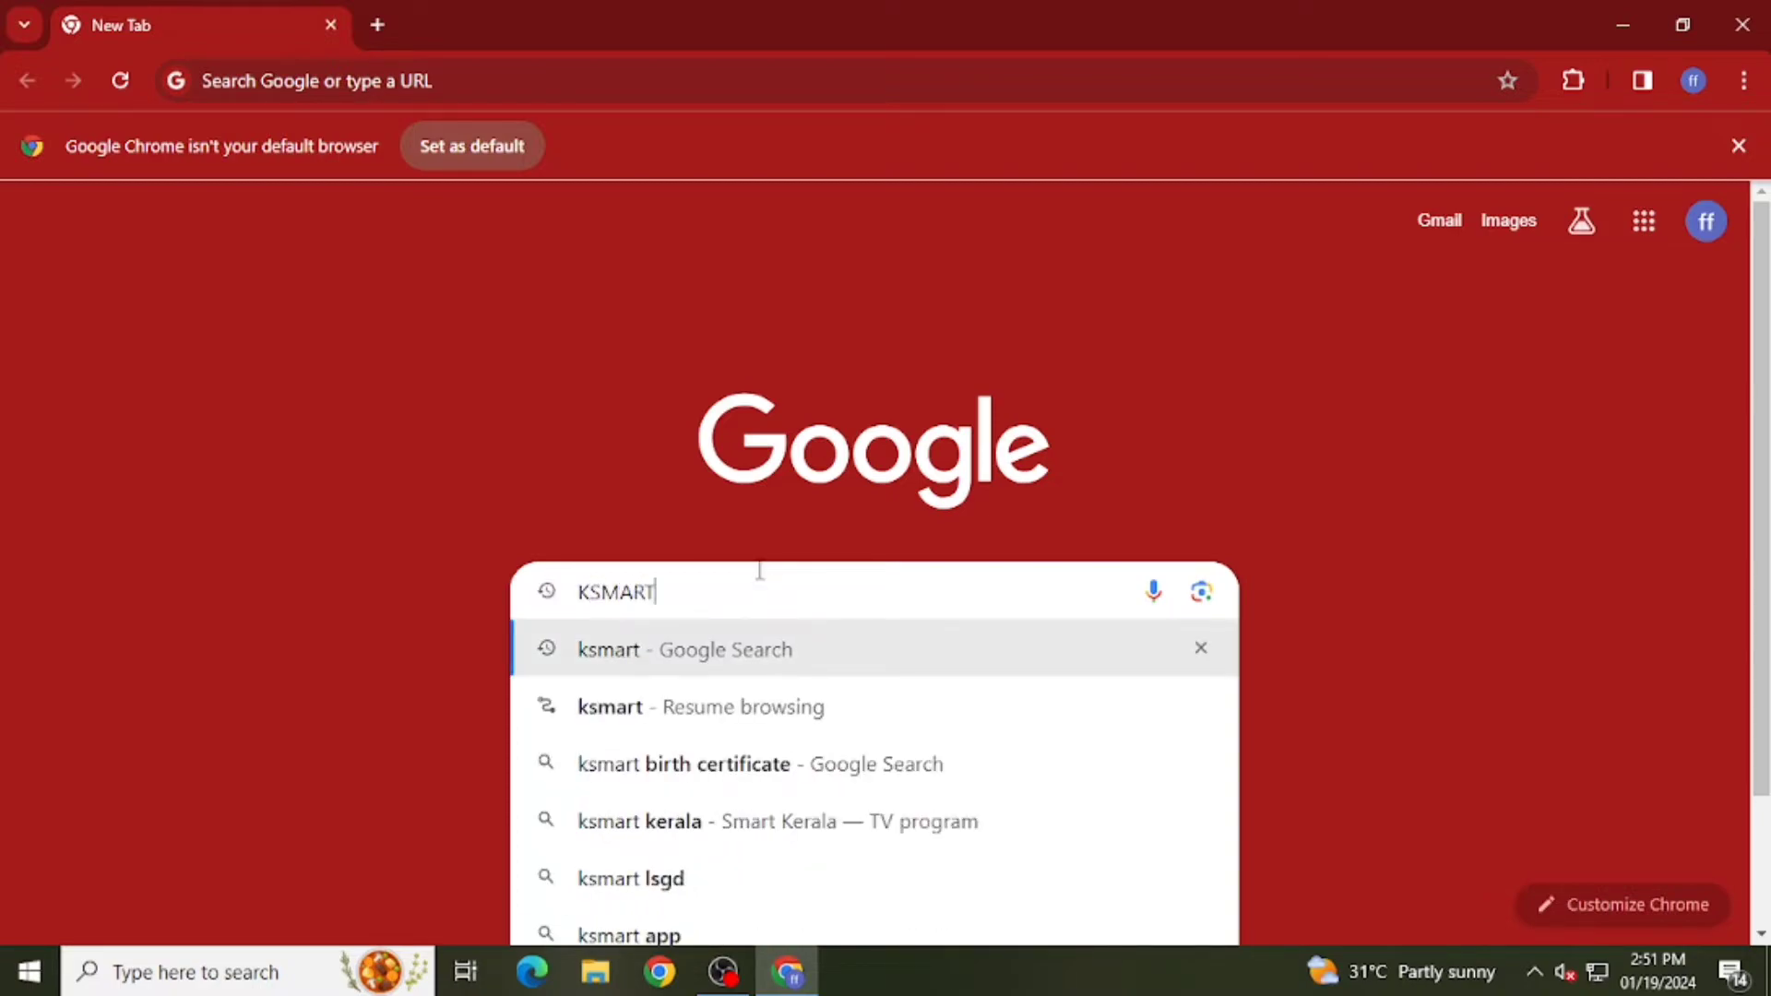
key(Return)
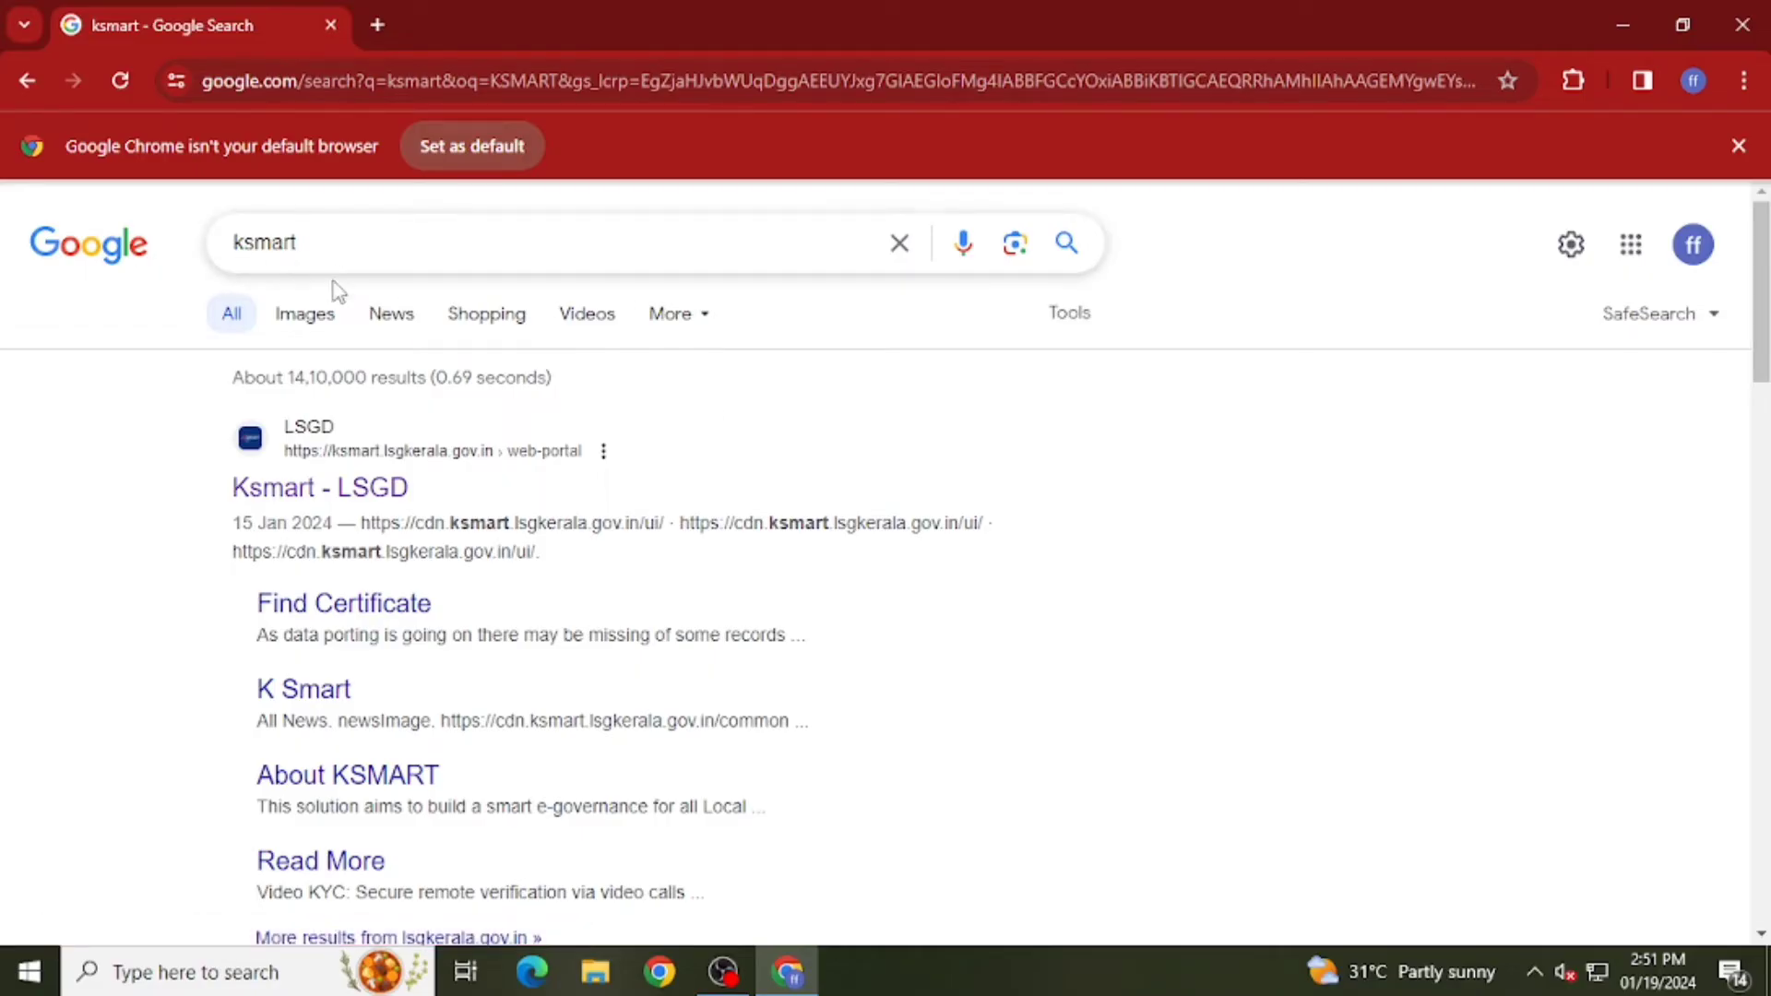
click(355, 502)
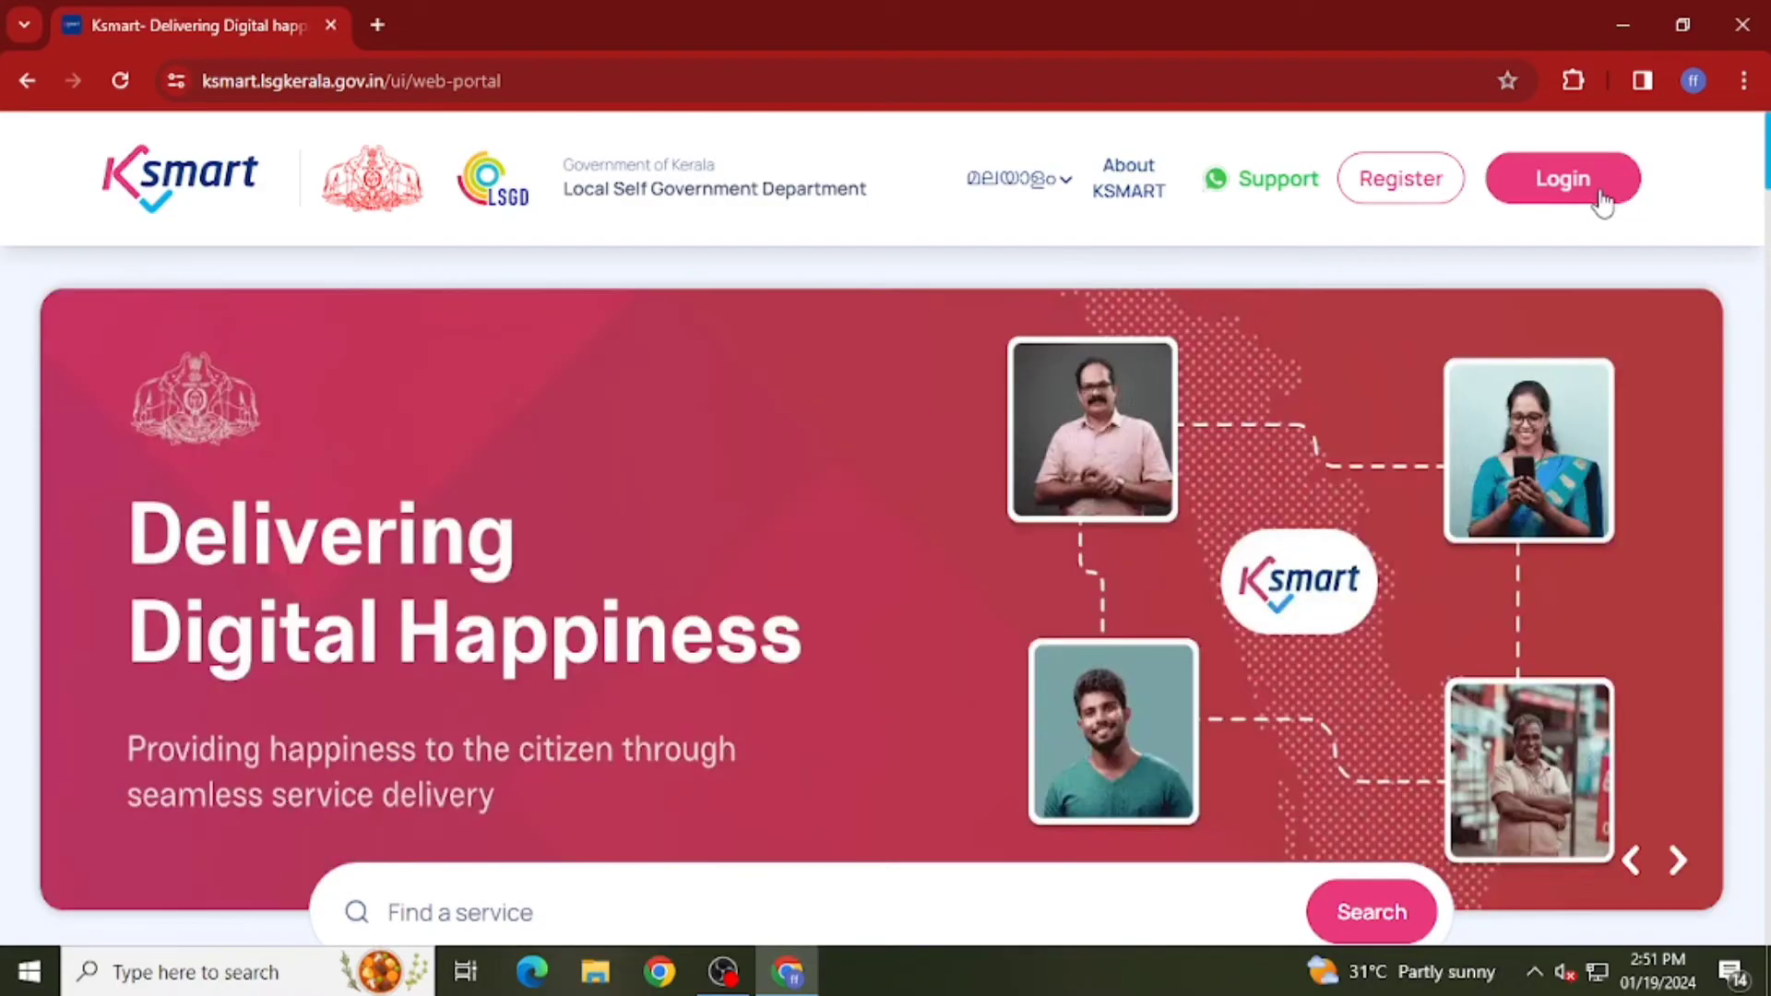
- Go through the organization login to Building Licensee Registration and open the licensee account registration form
click(1593, 190)
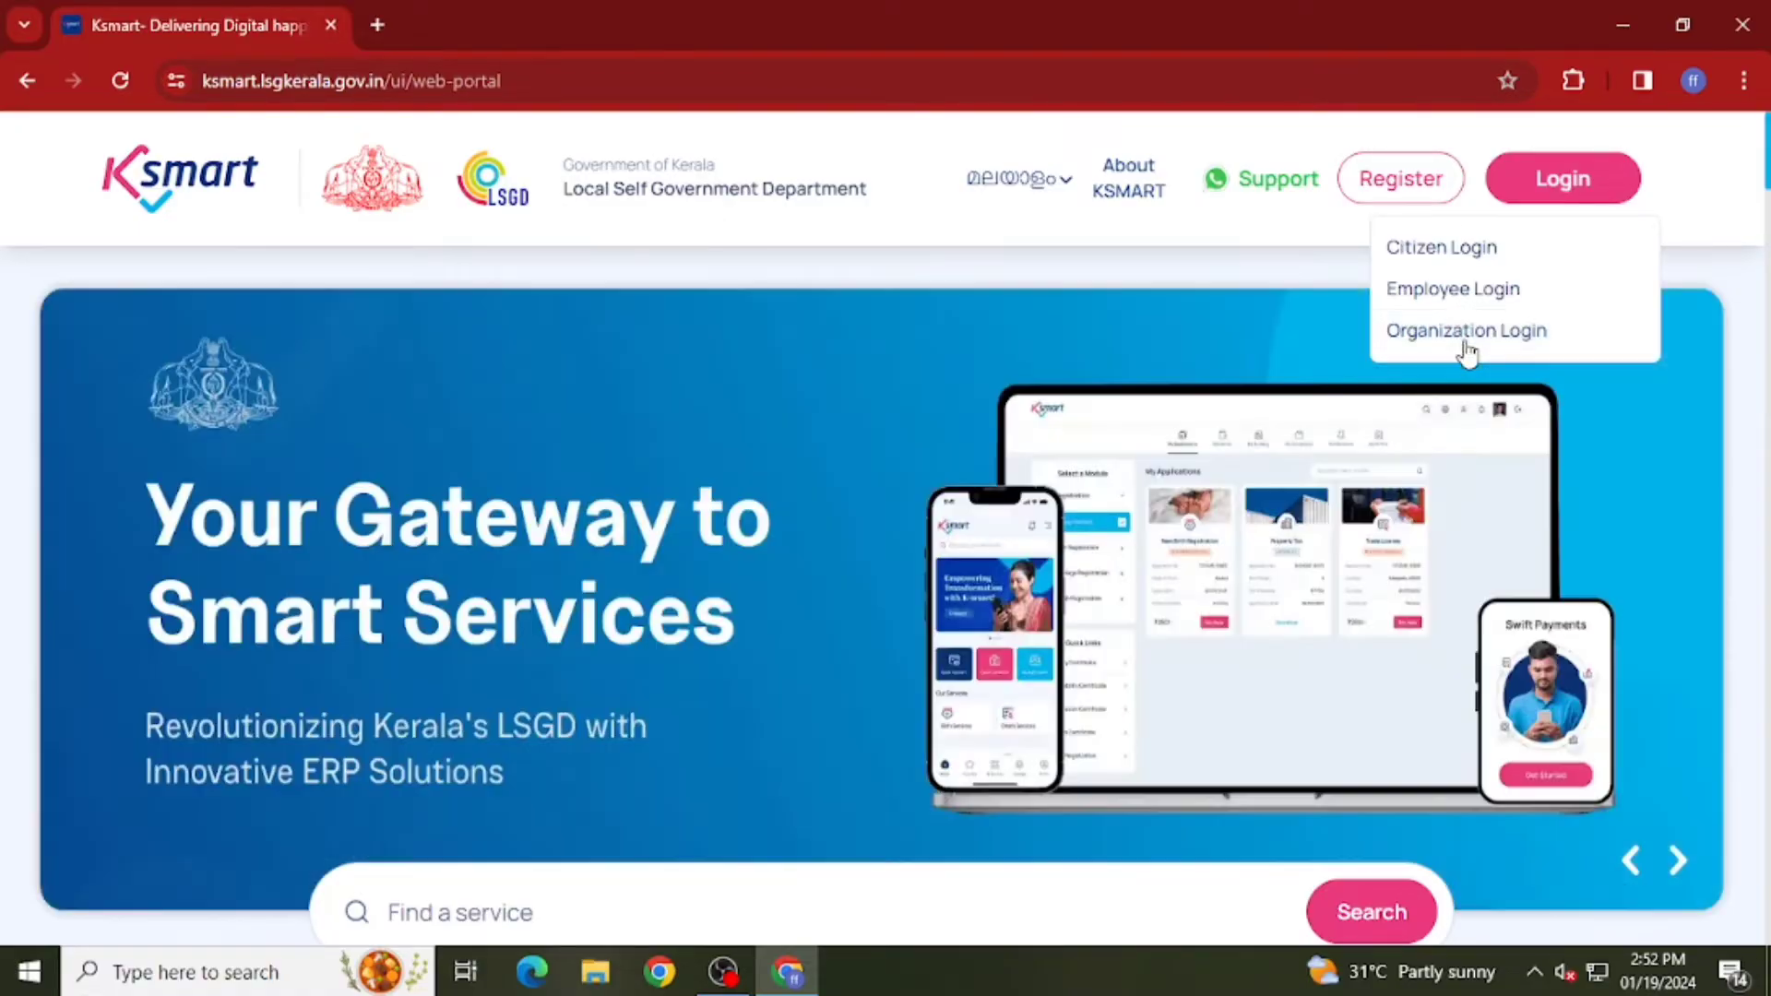
click(1465, 343)
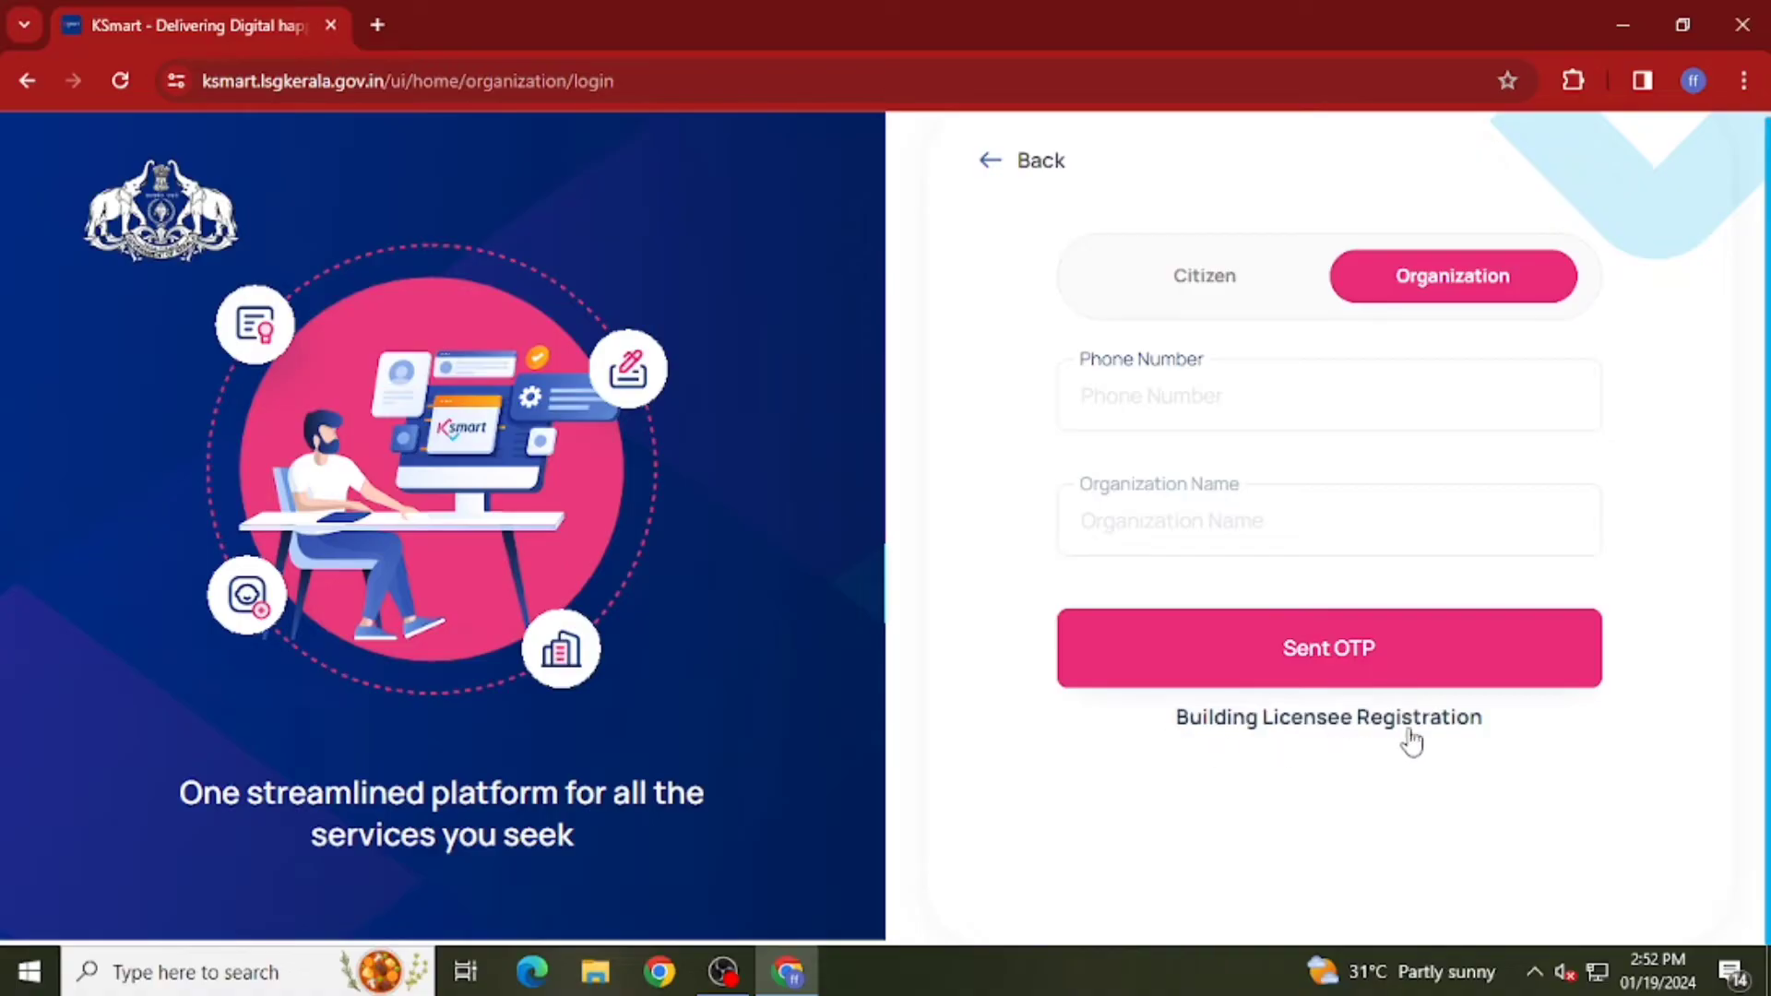
click(1381, 724)
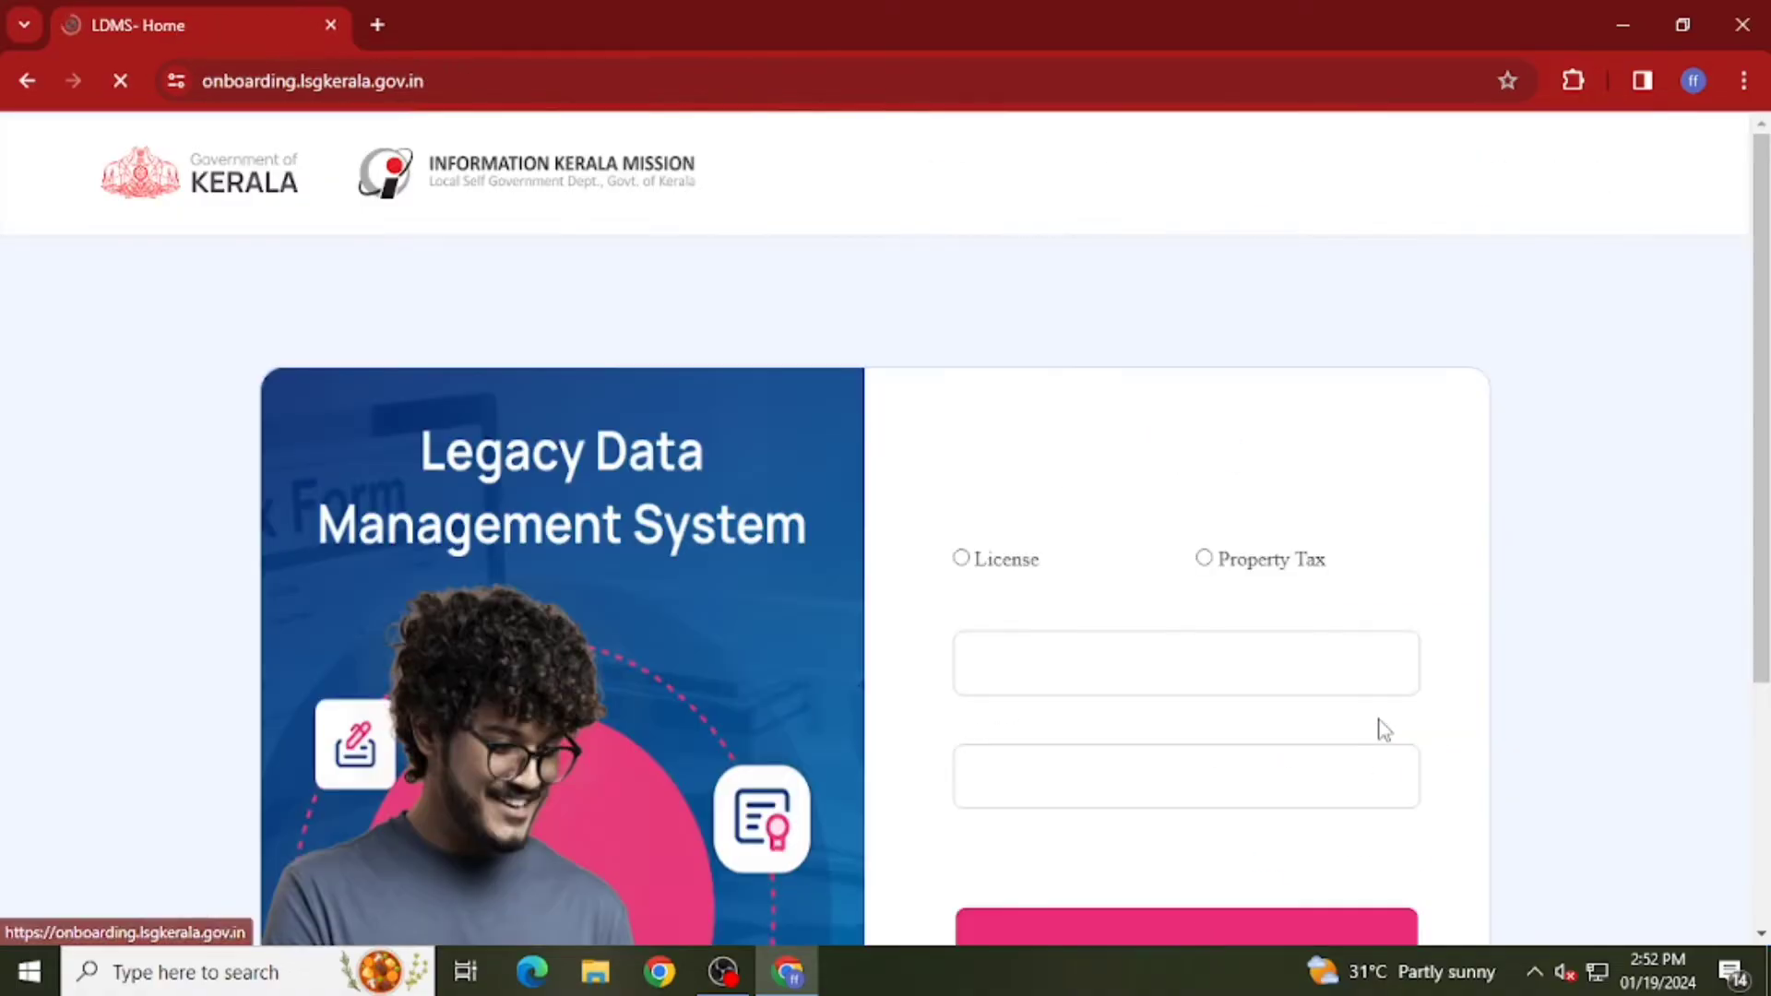
scroll(1373, 633, down, 3)
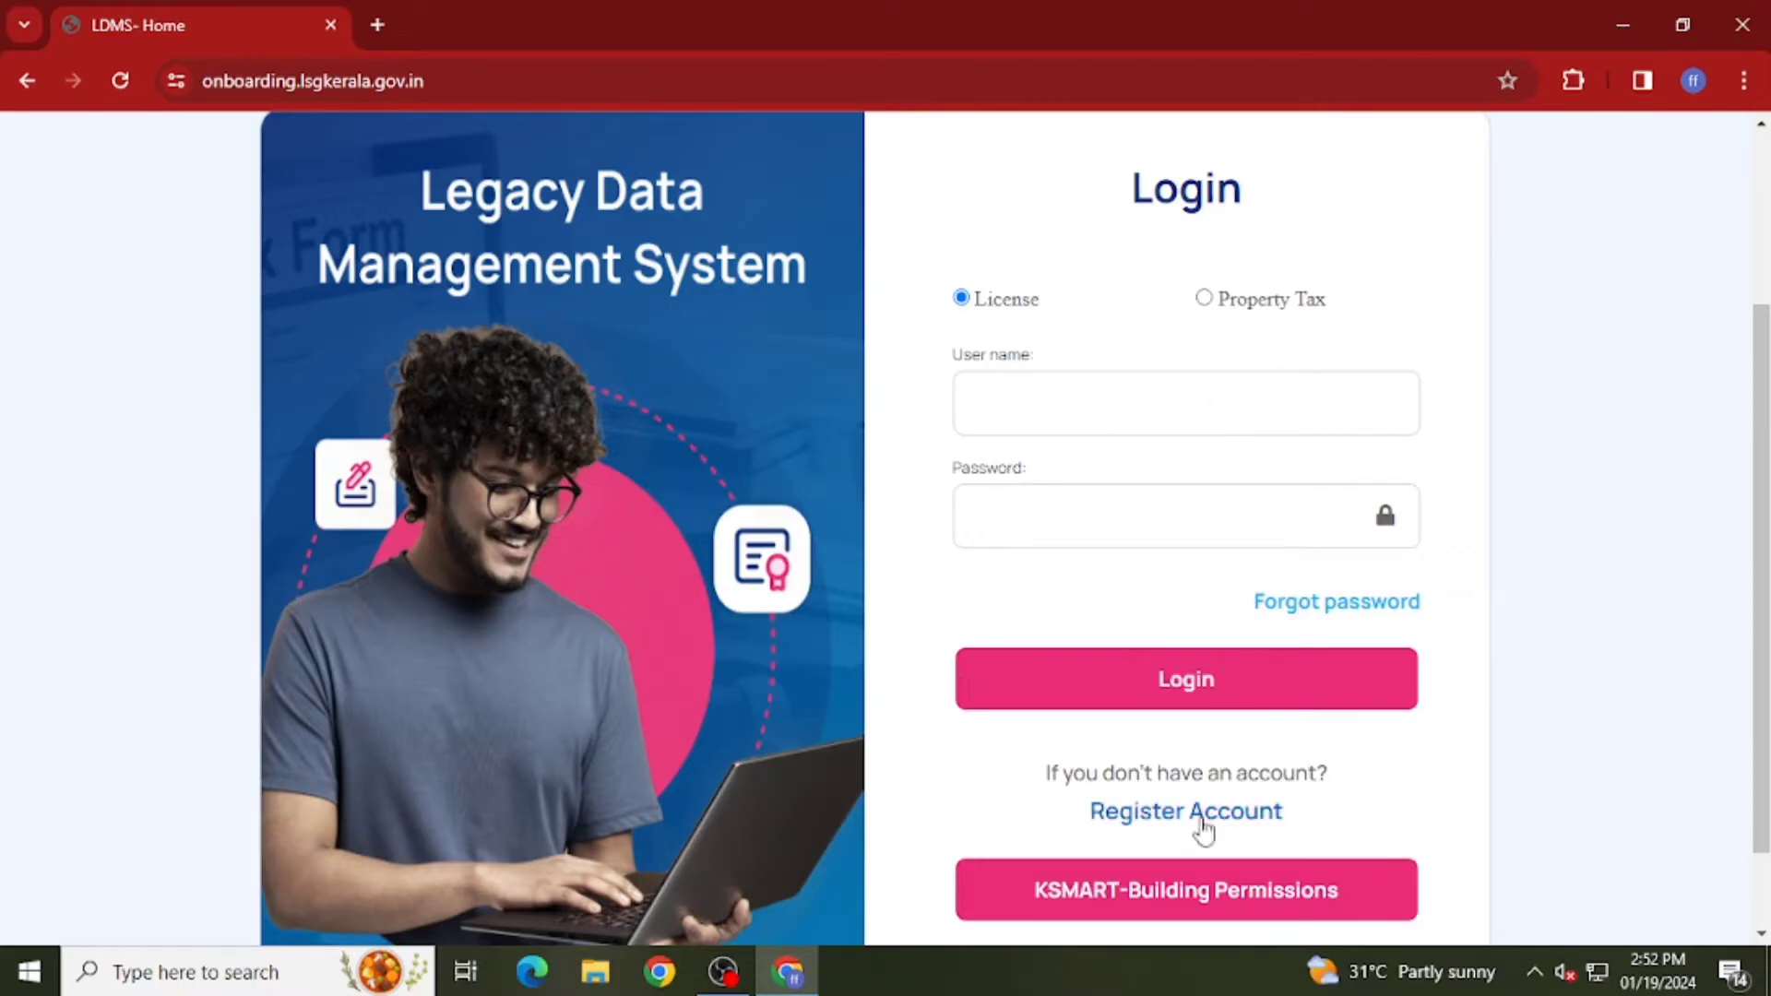
click(1146, 821)
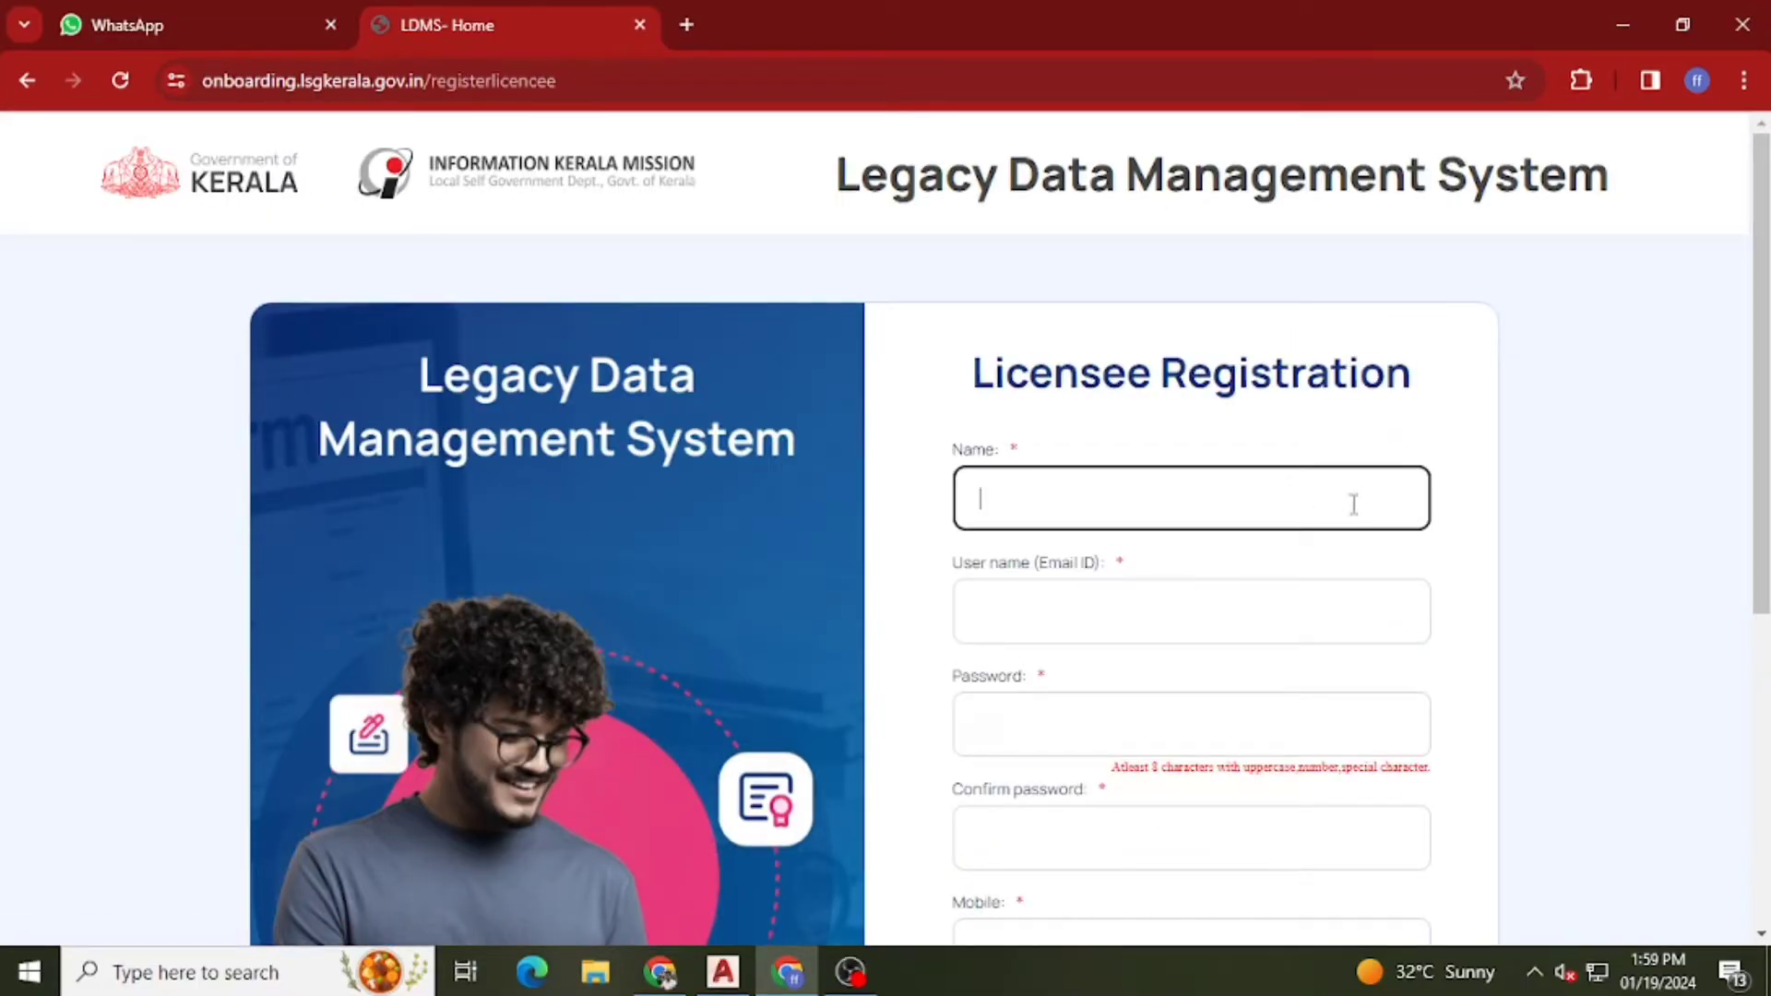
- Examine the required Licensee Registration fields, from the email user name and password to mobile, Aadhar and OTP
click(1047, 608)
scroll(1061, 607, down, 3)
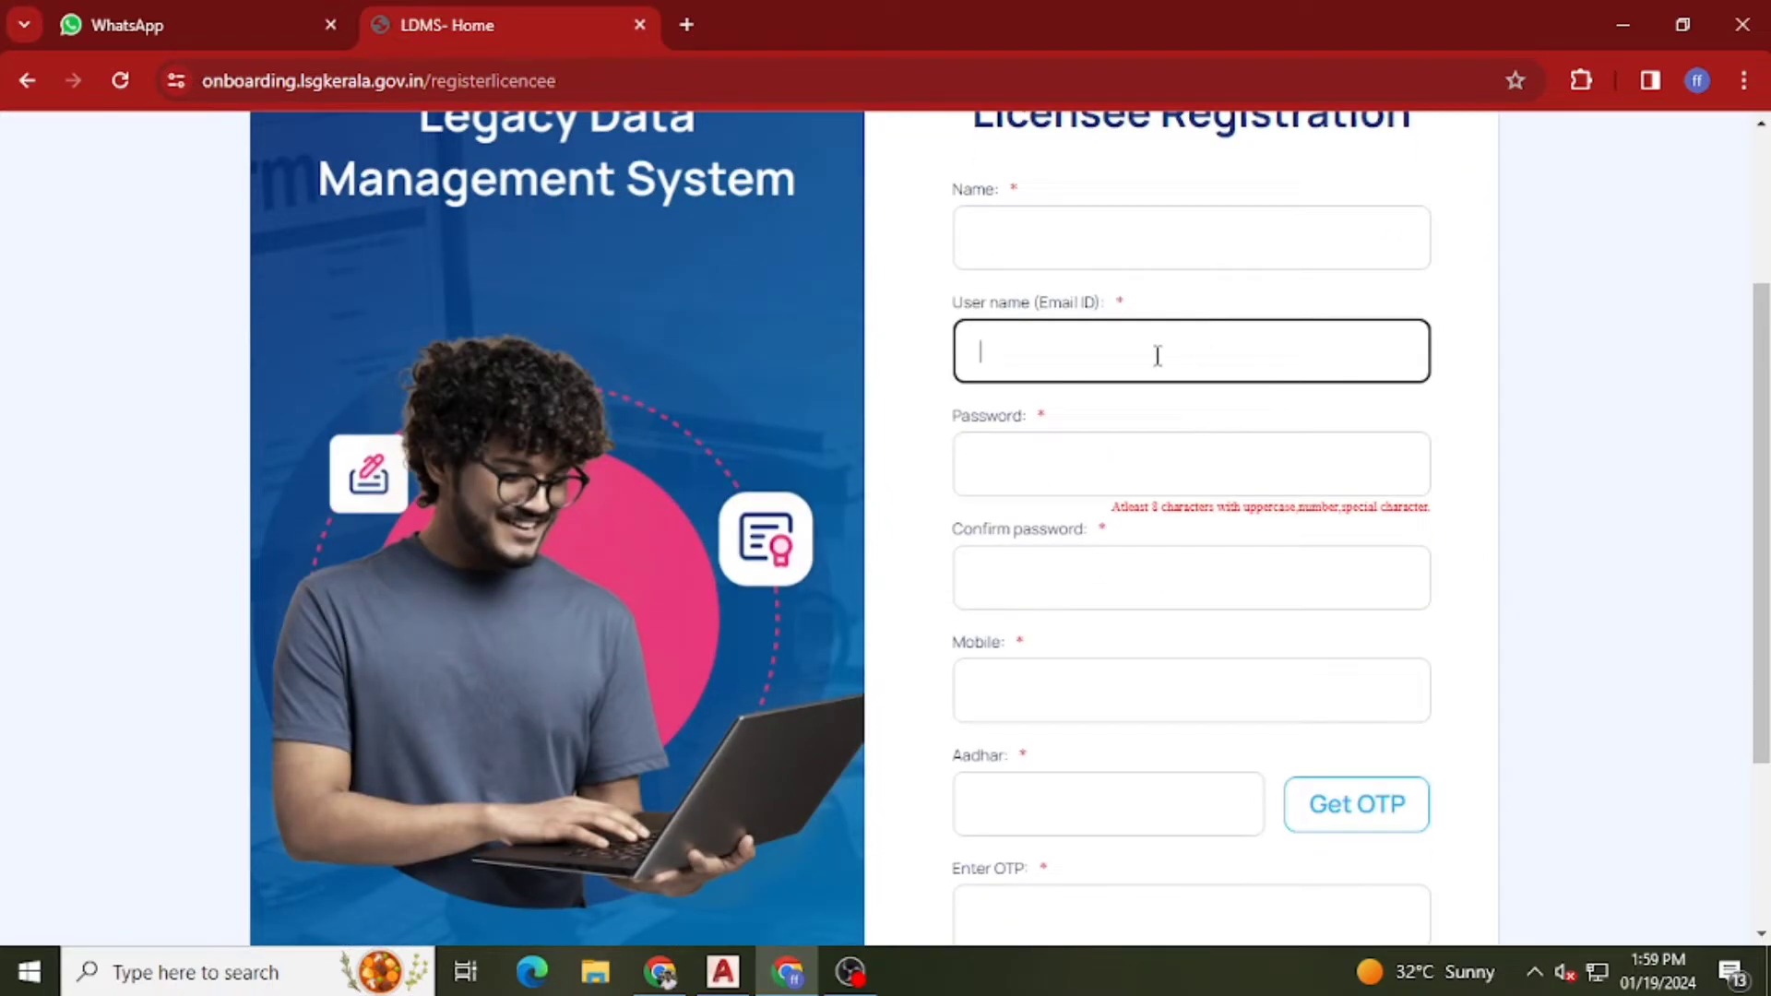
click(1009, 470)
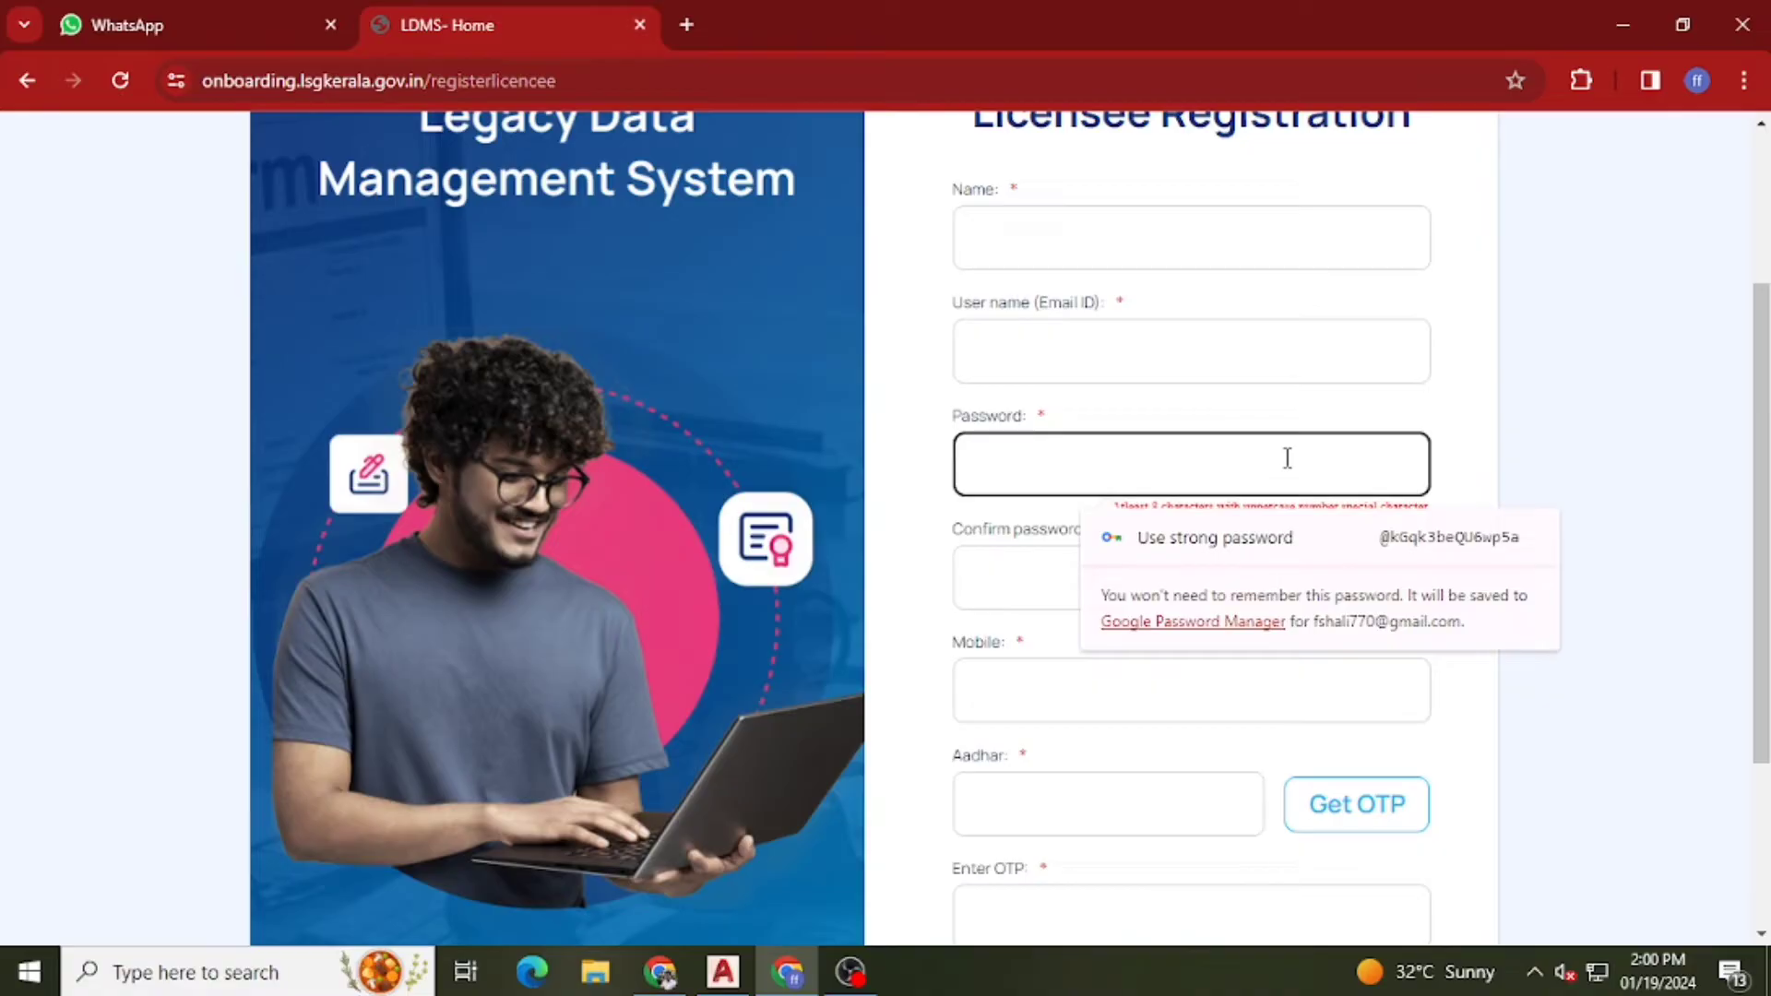
click(1009, 579)
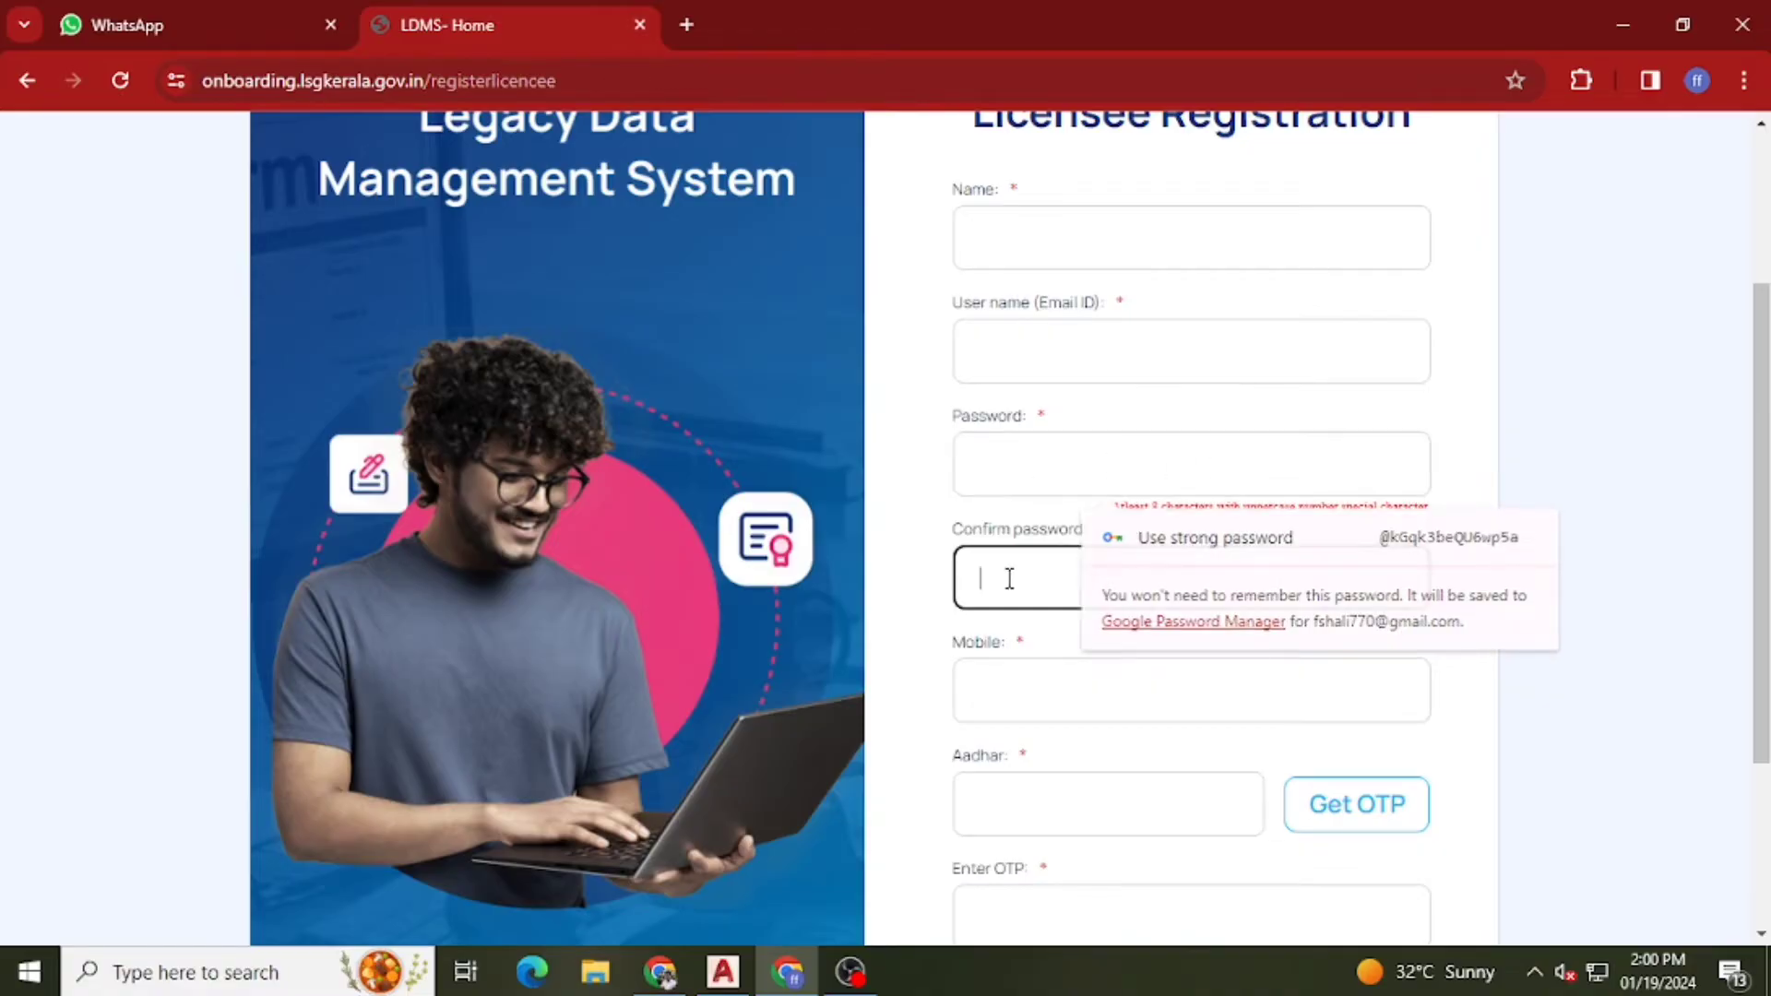
scroll(1068, 541, down, 3)
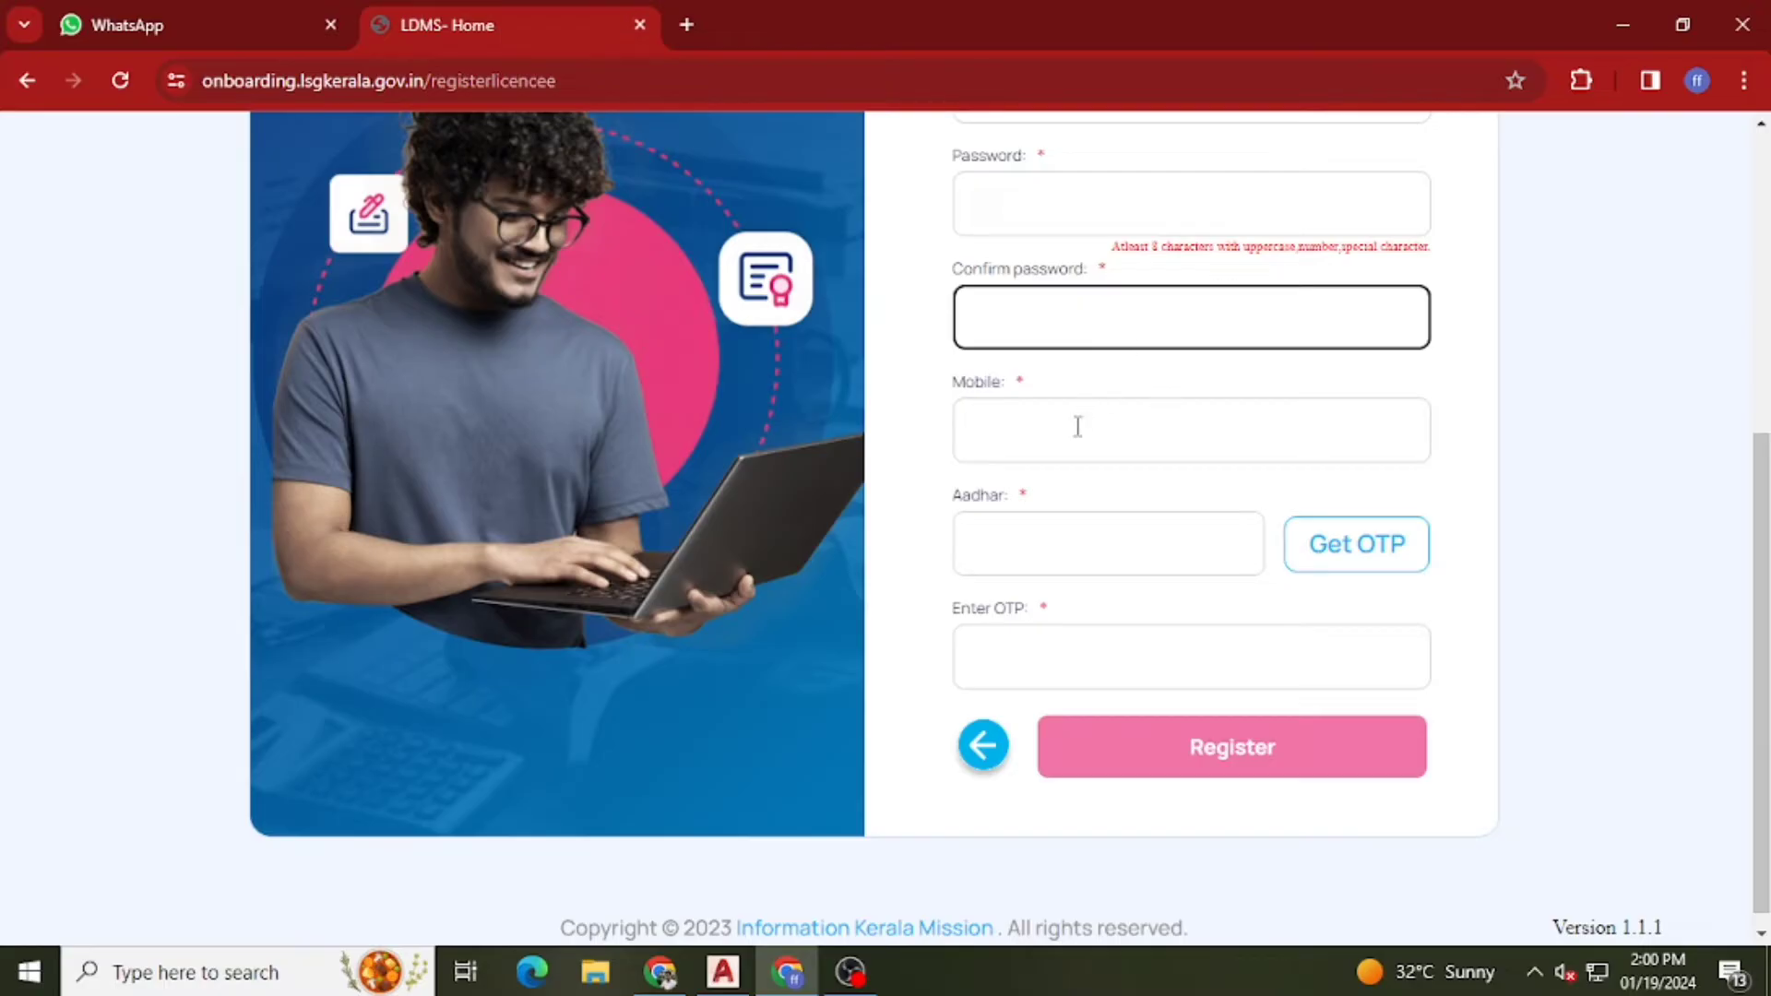
click(1021, 433)
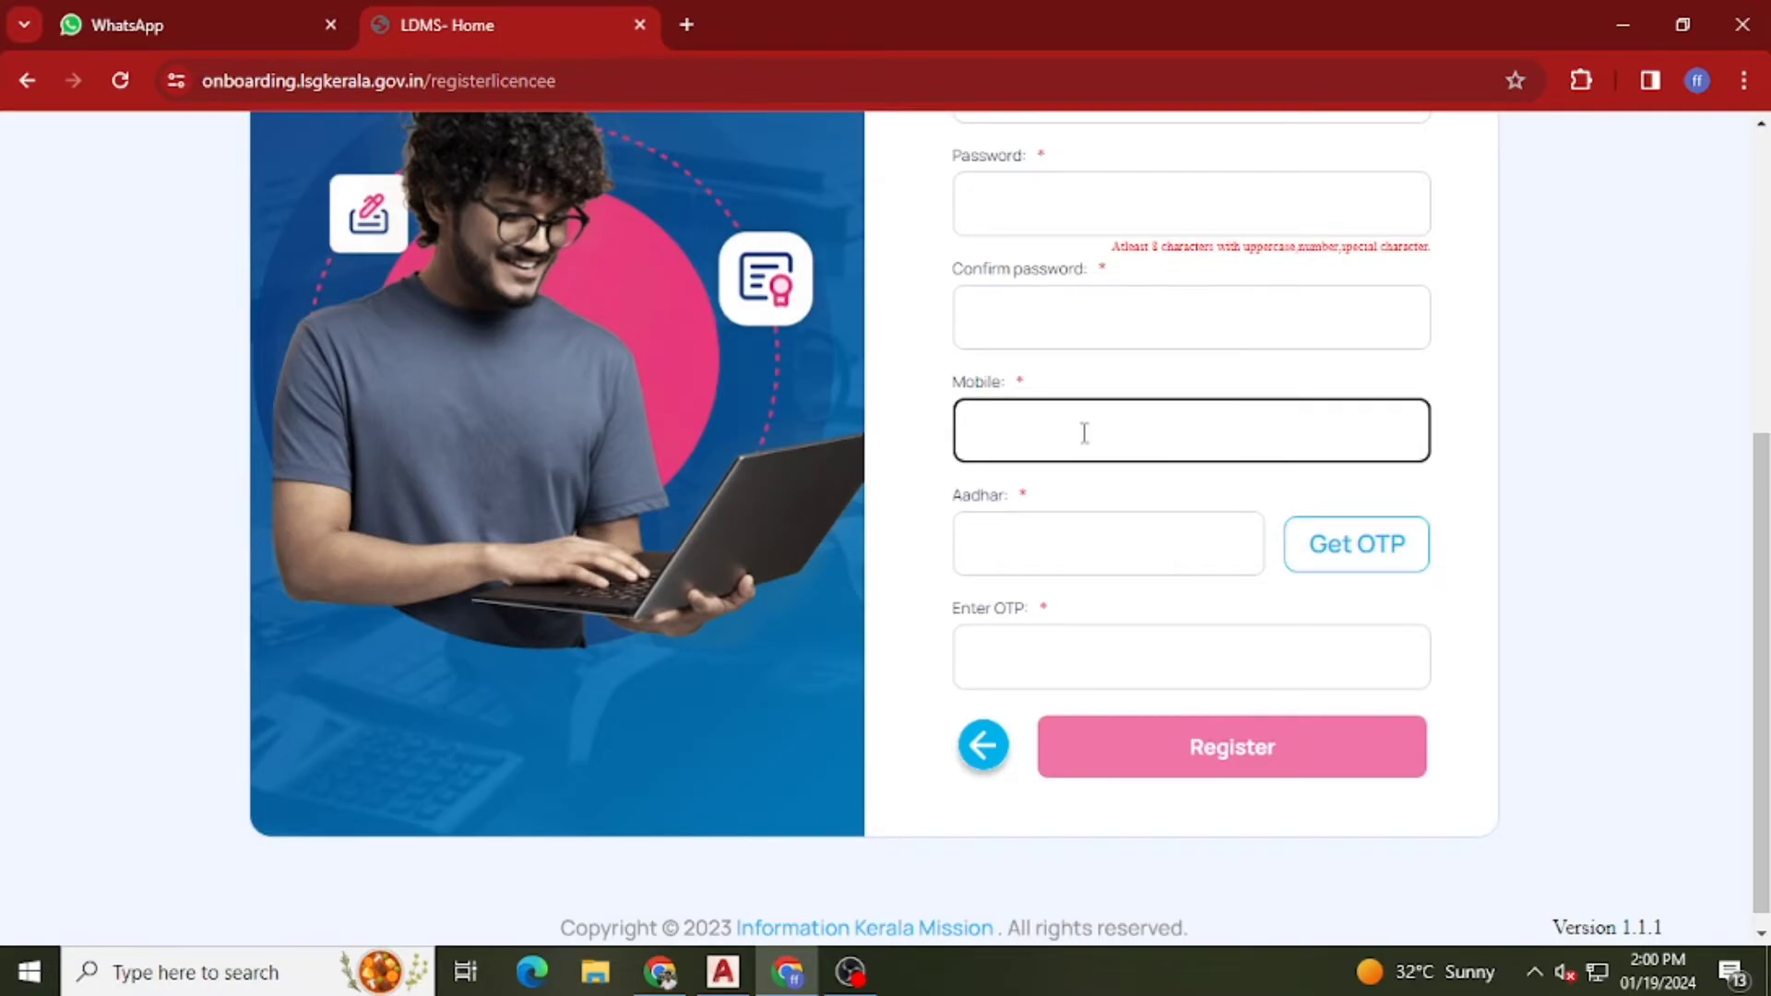
click(982, 526)
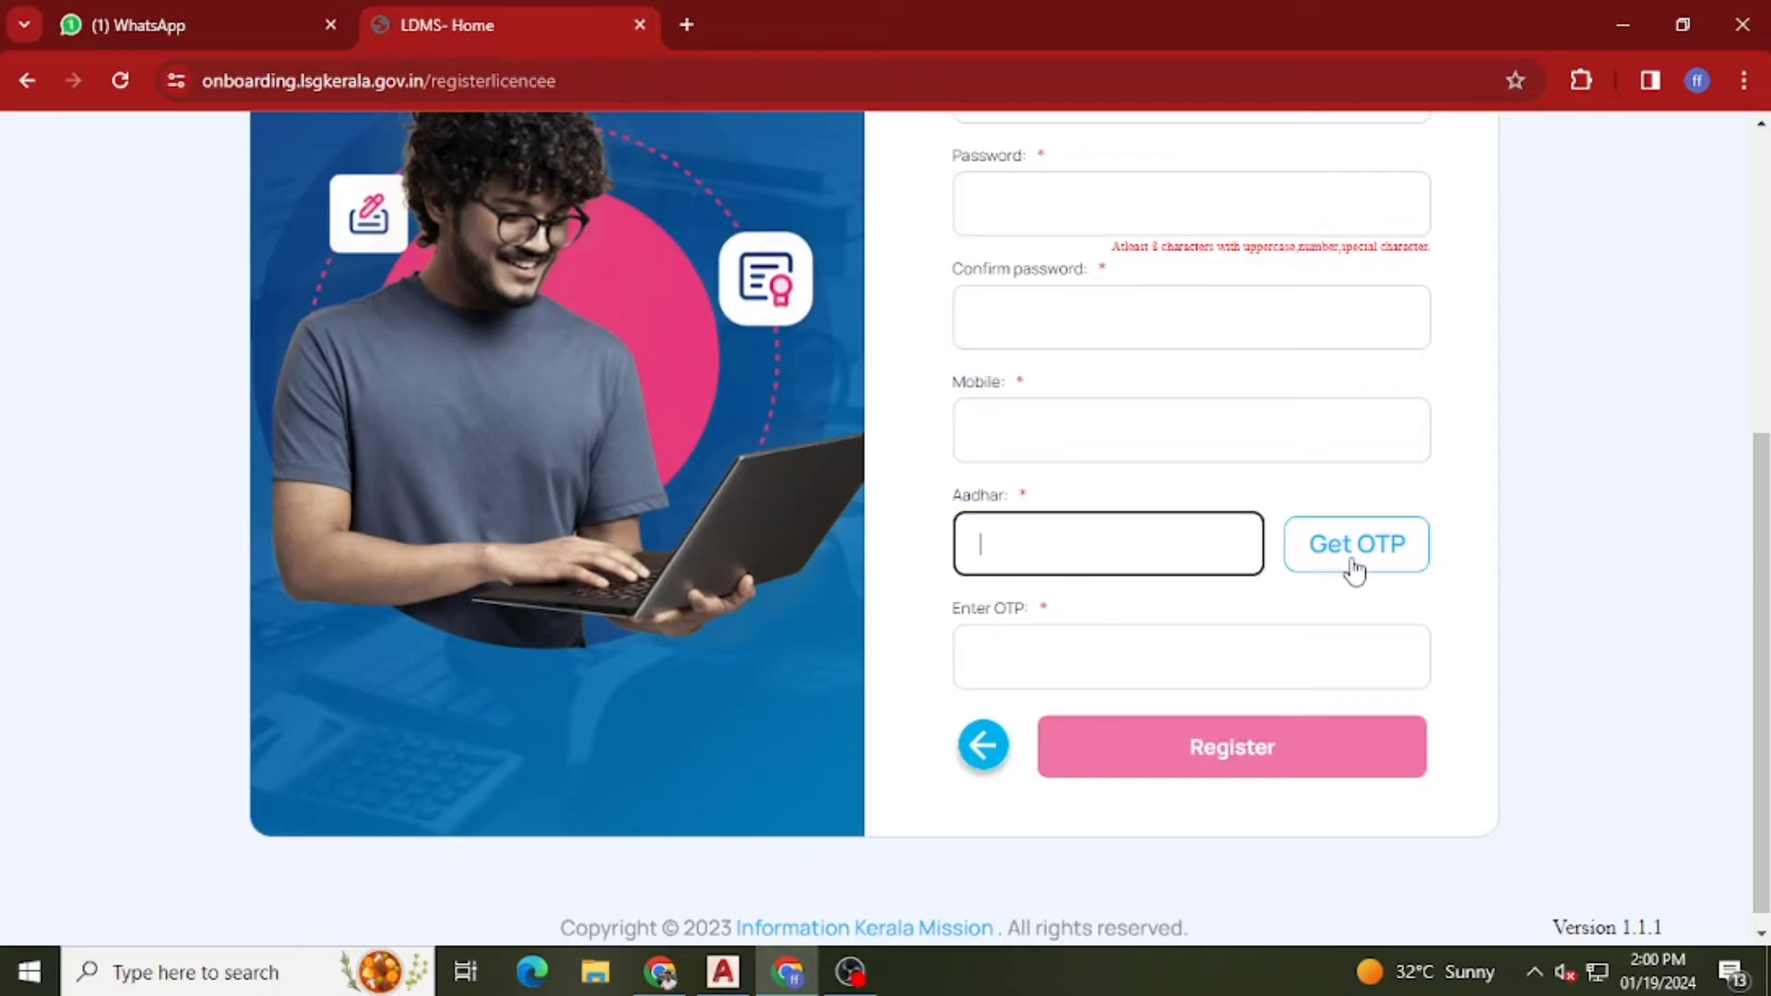
scroll(1102, 618, down, 1)
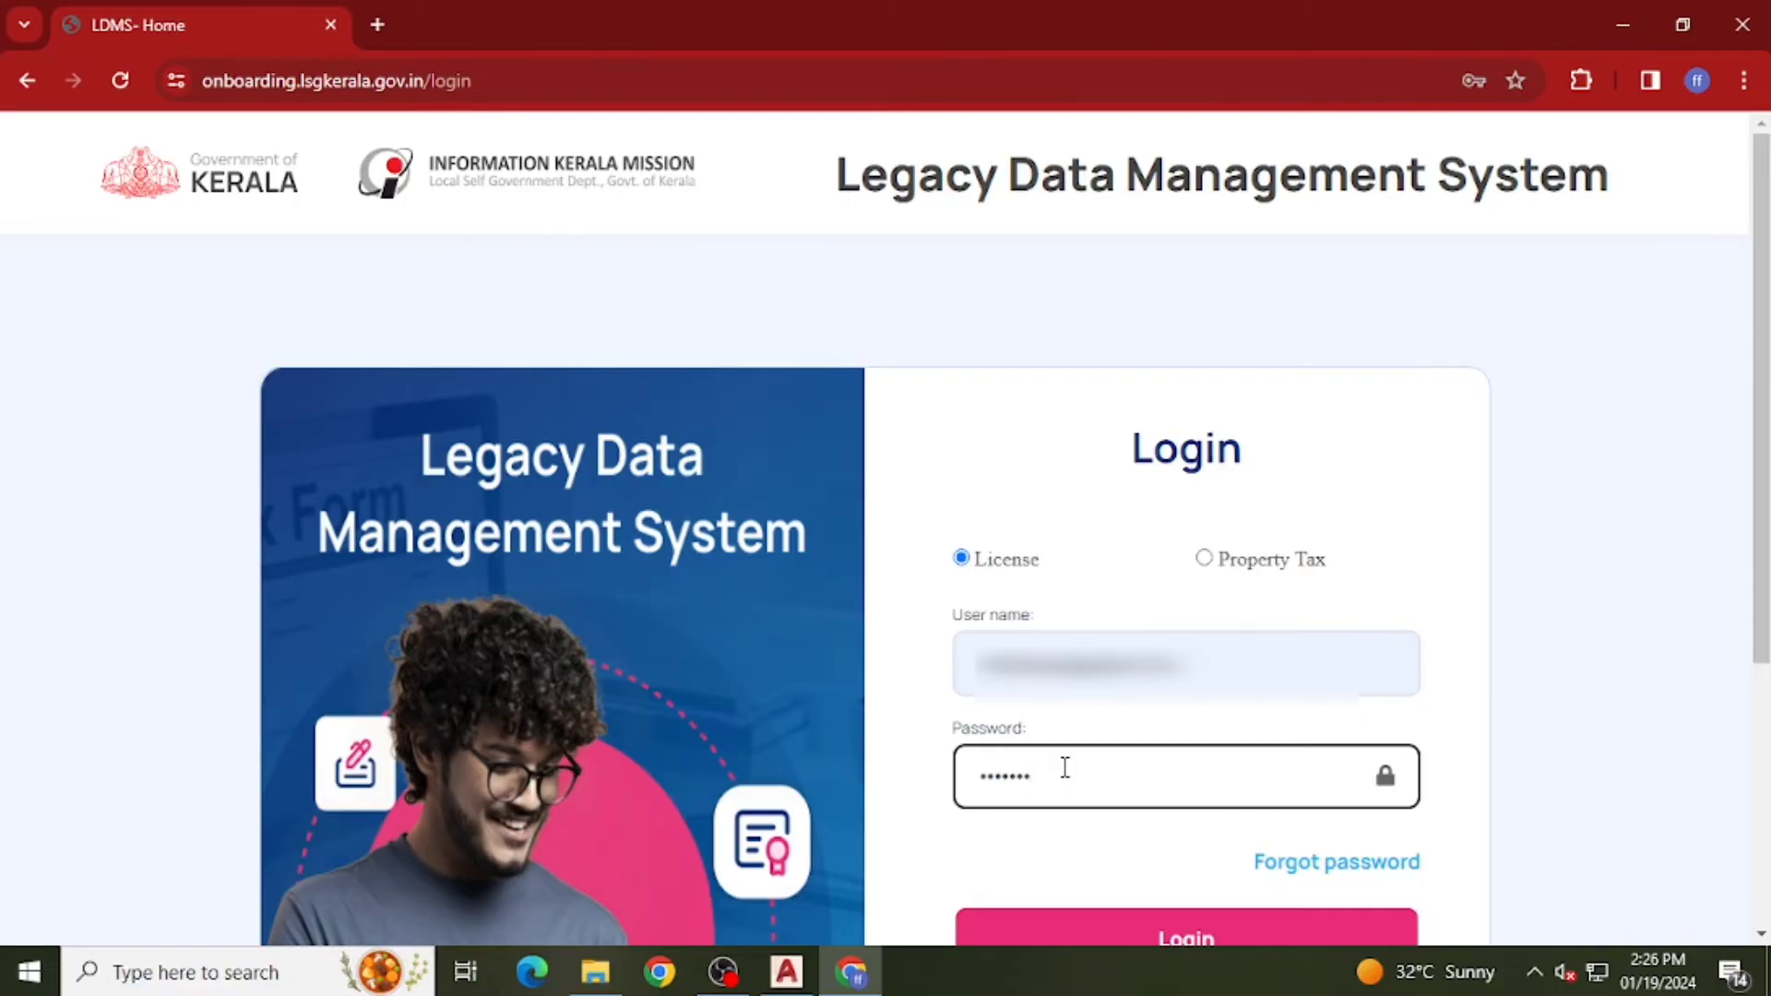
- Log in to the License account with its user name and password, and dismiss the offer to save the password
scroll(1245, 731, down, 3)
key(Return)
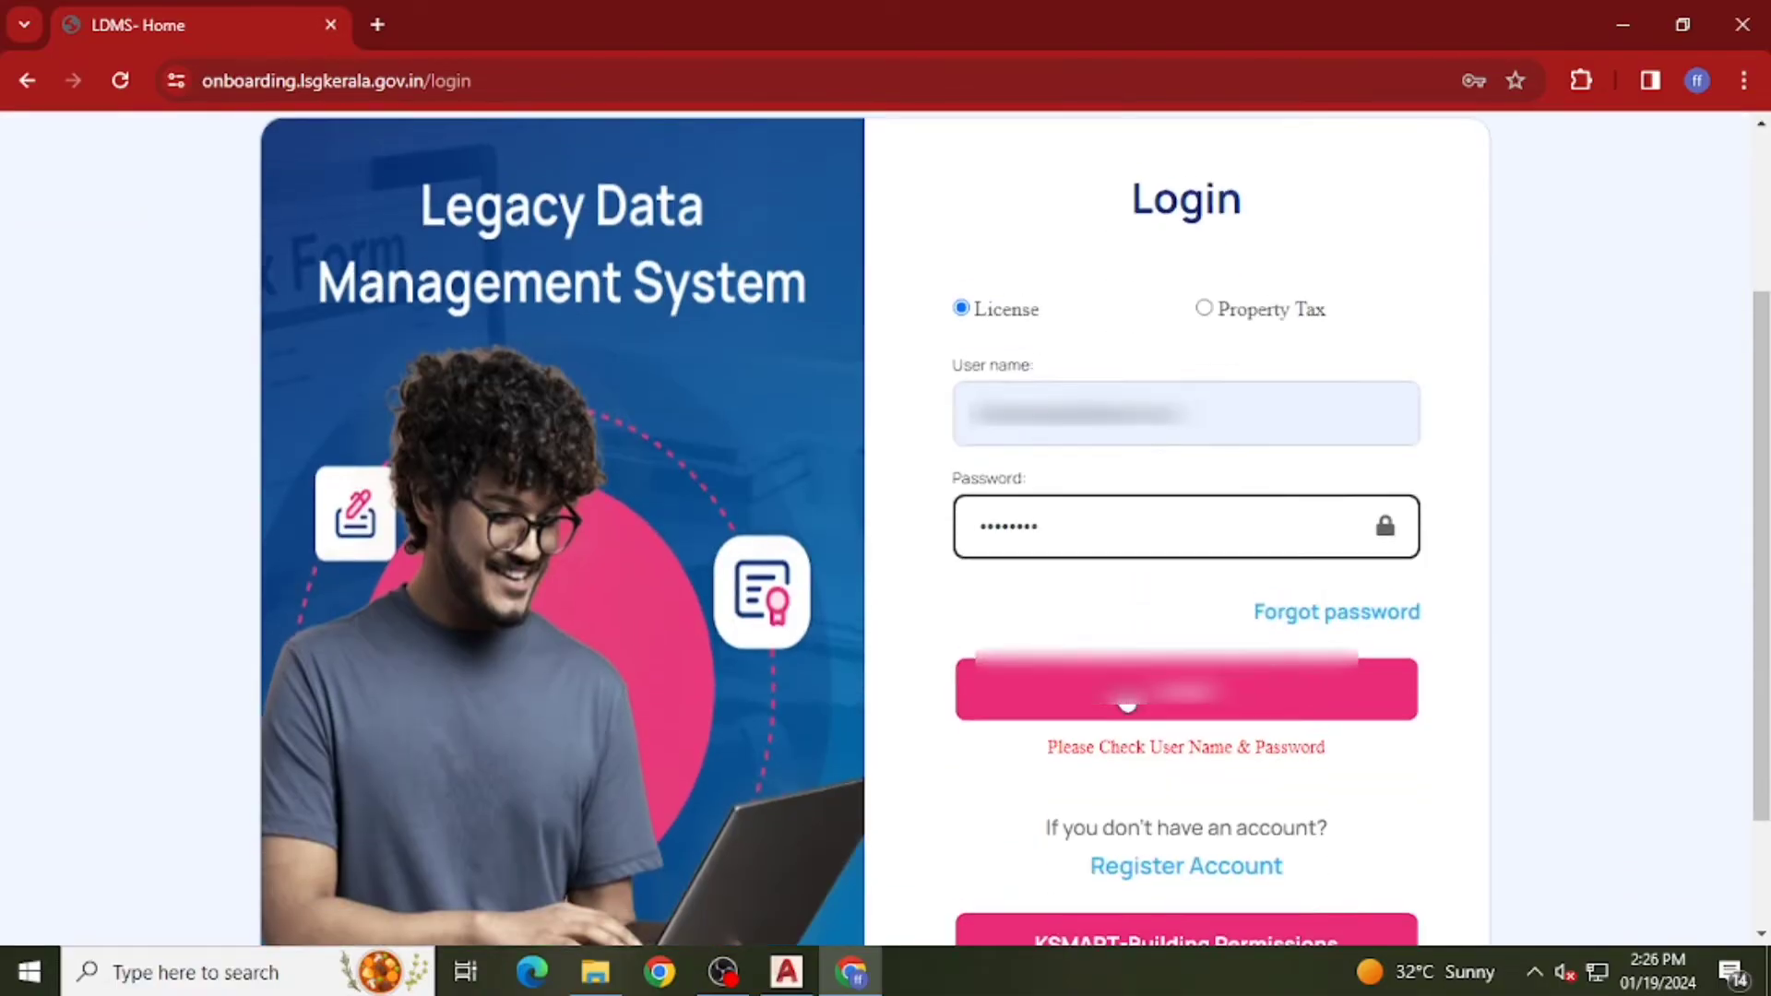
click(1187, 684)
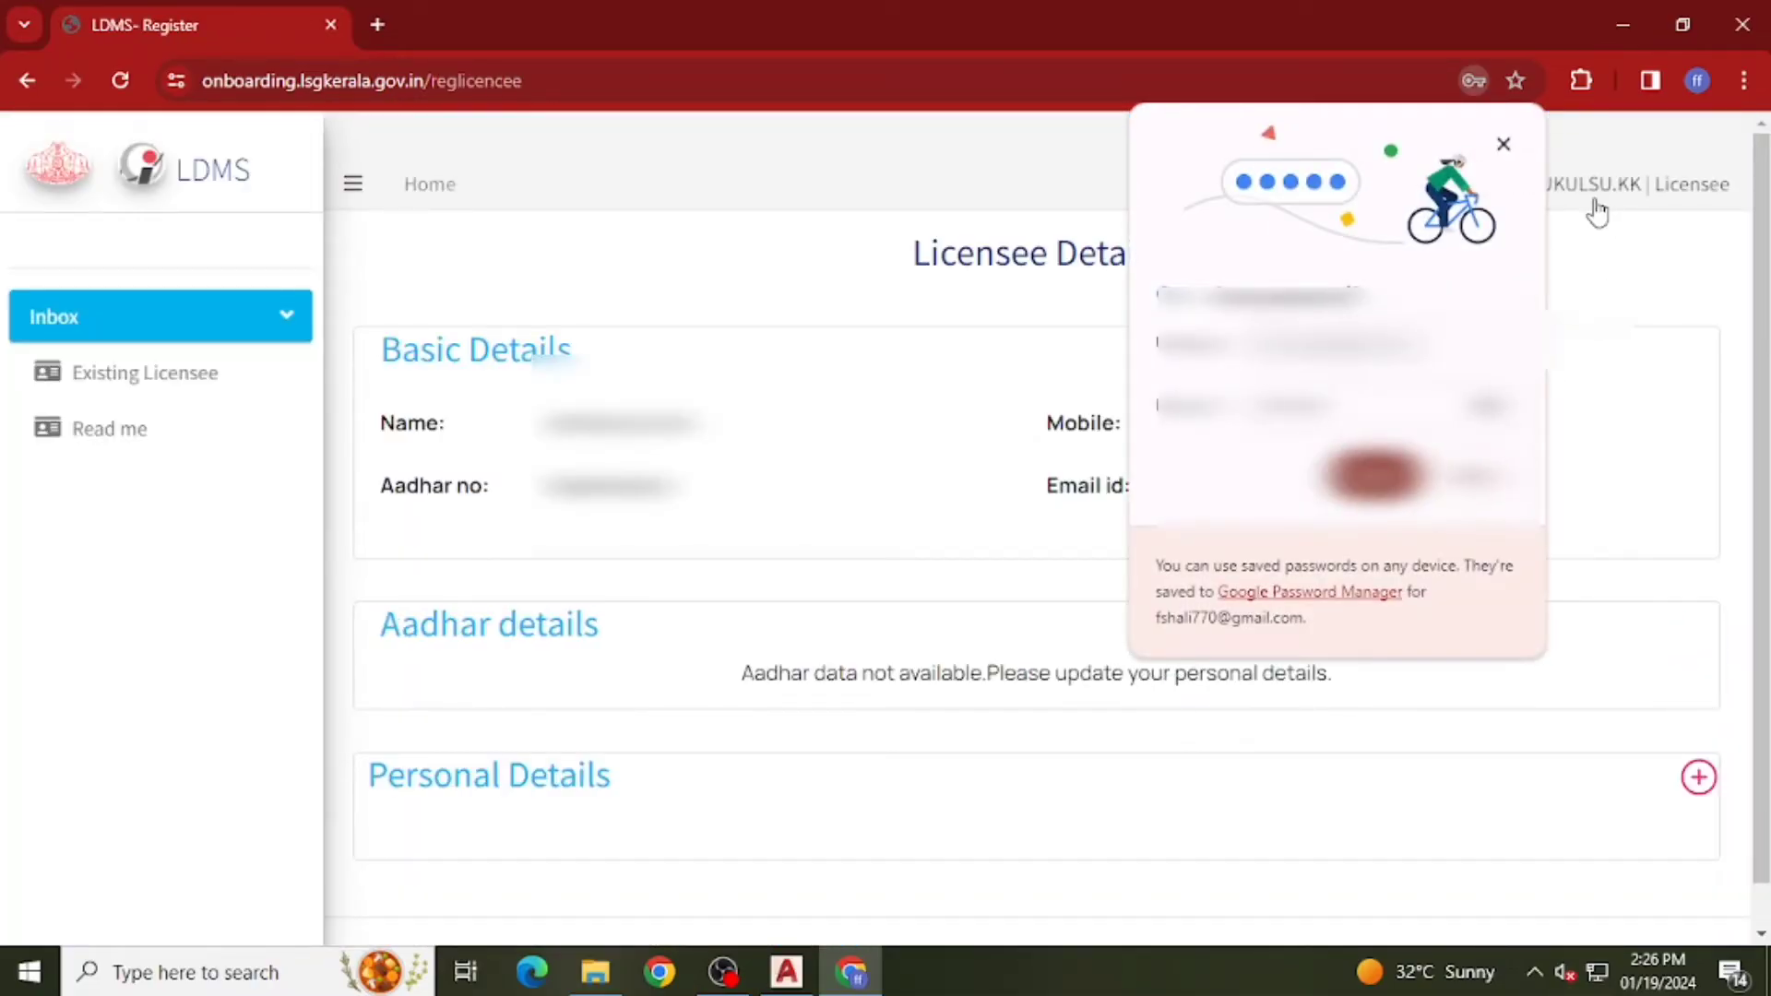
click(1504, 145)
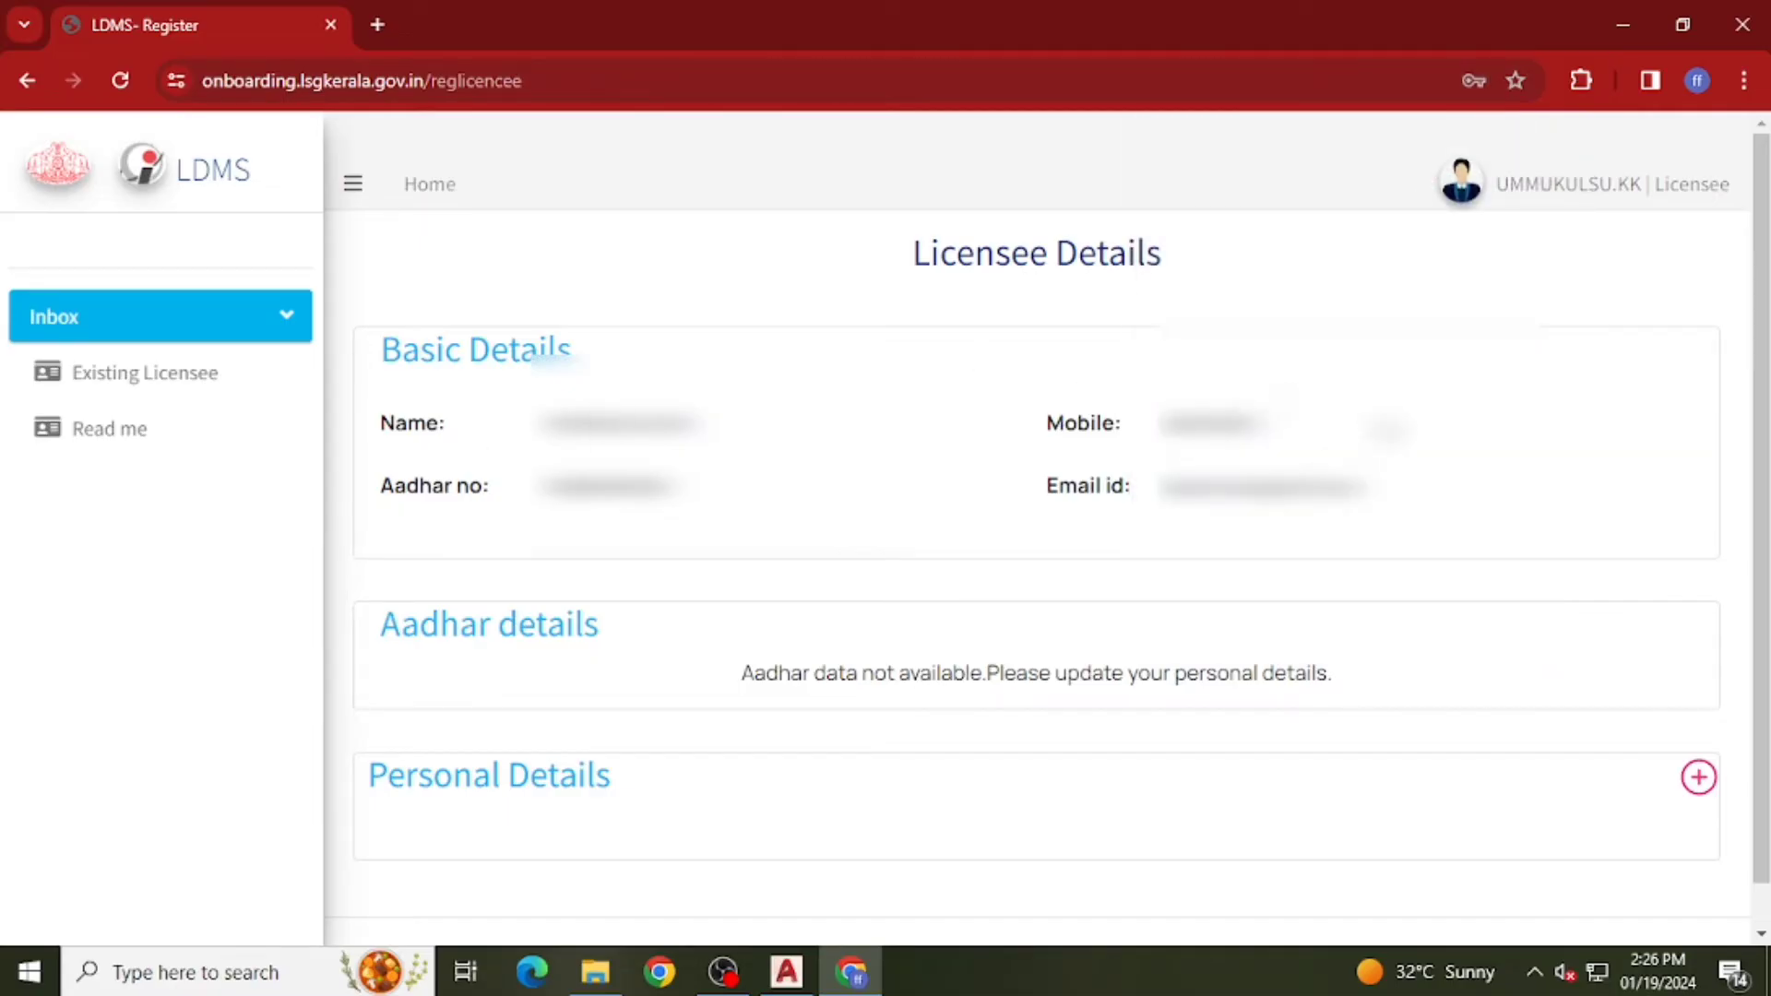
- Open the form for adding personal details to the licensee profile and go to its date of birth field
scroll(917, 491, down, 1)
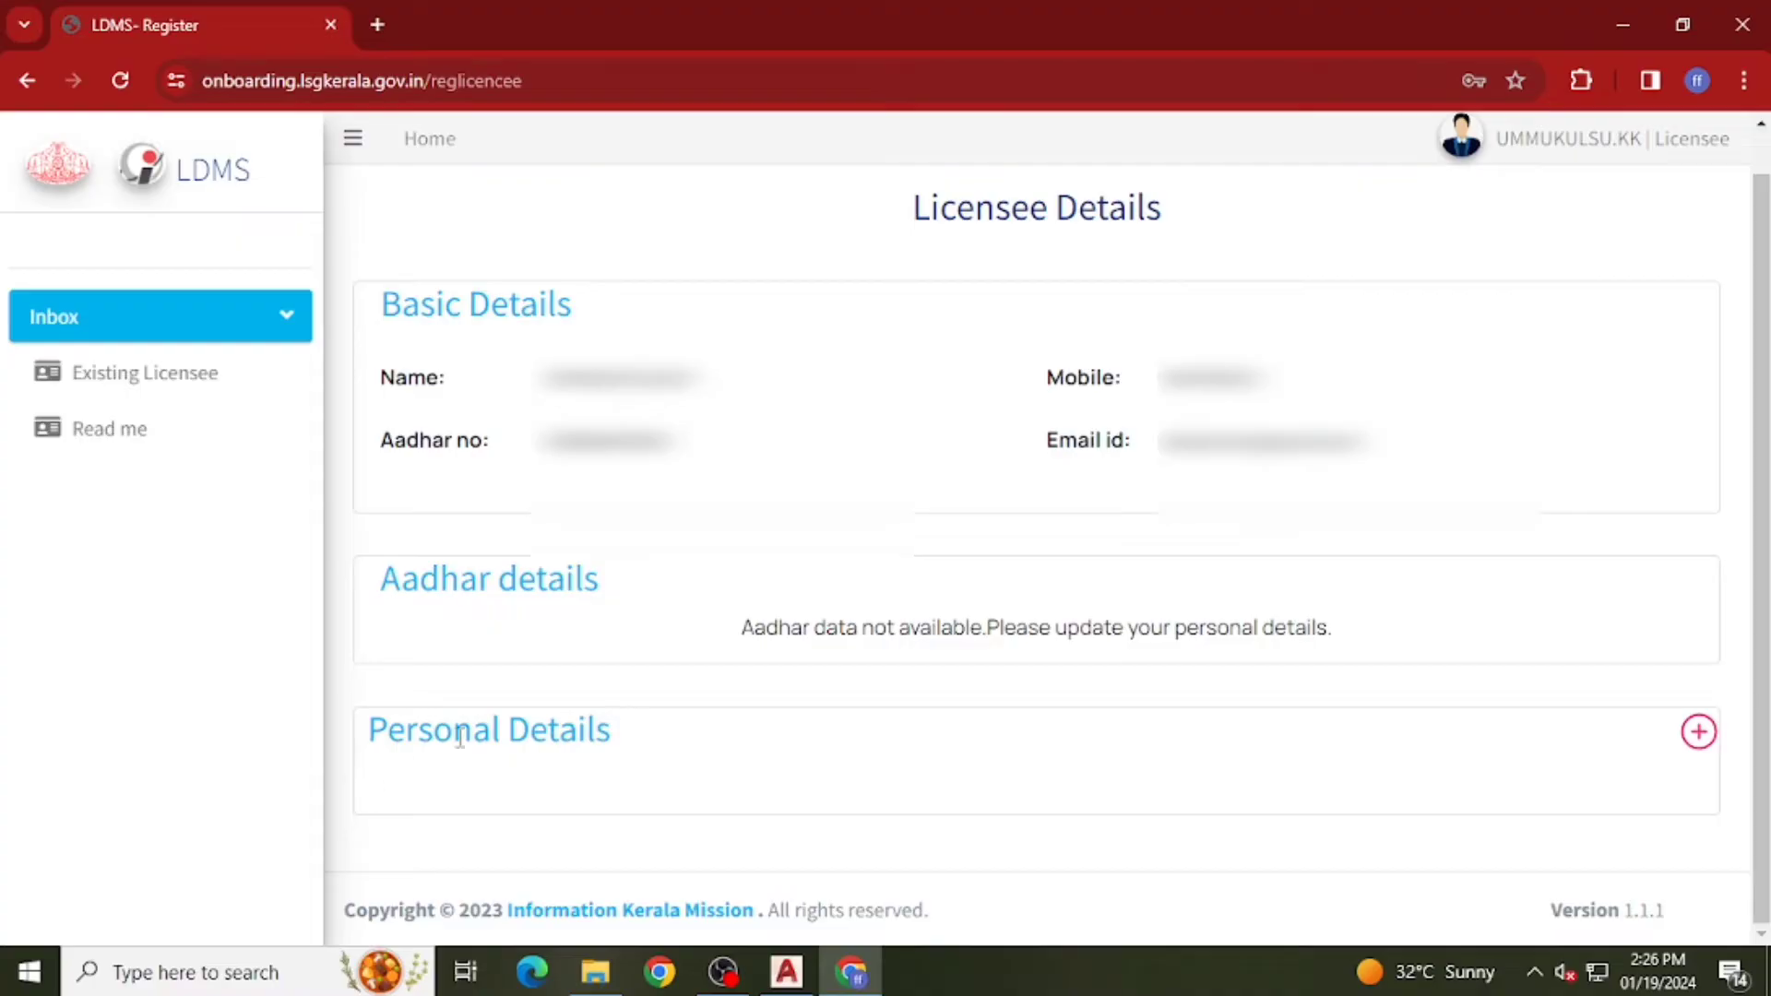
click(1700, 734)
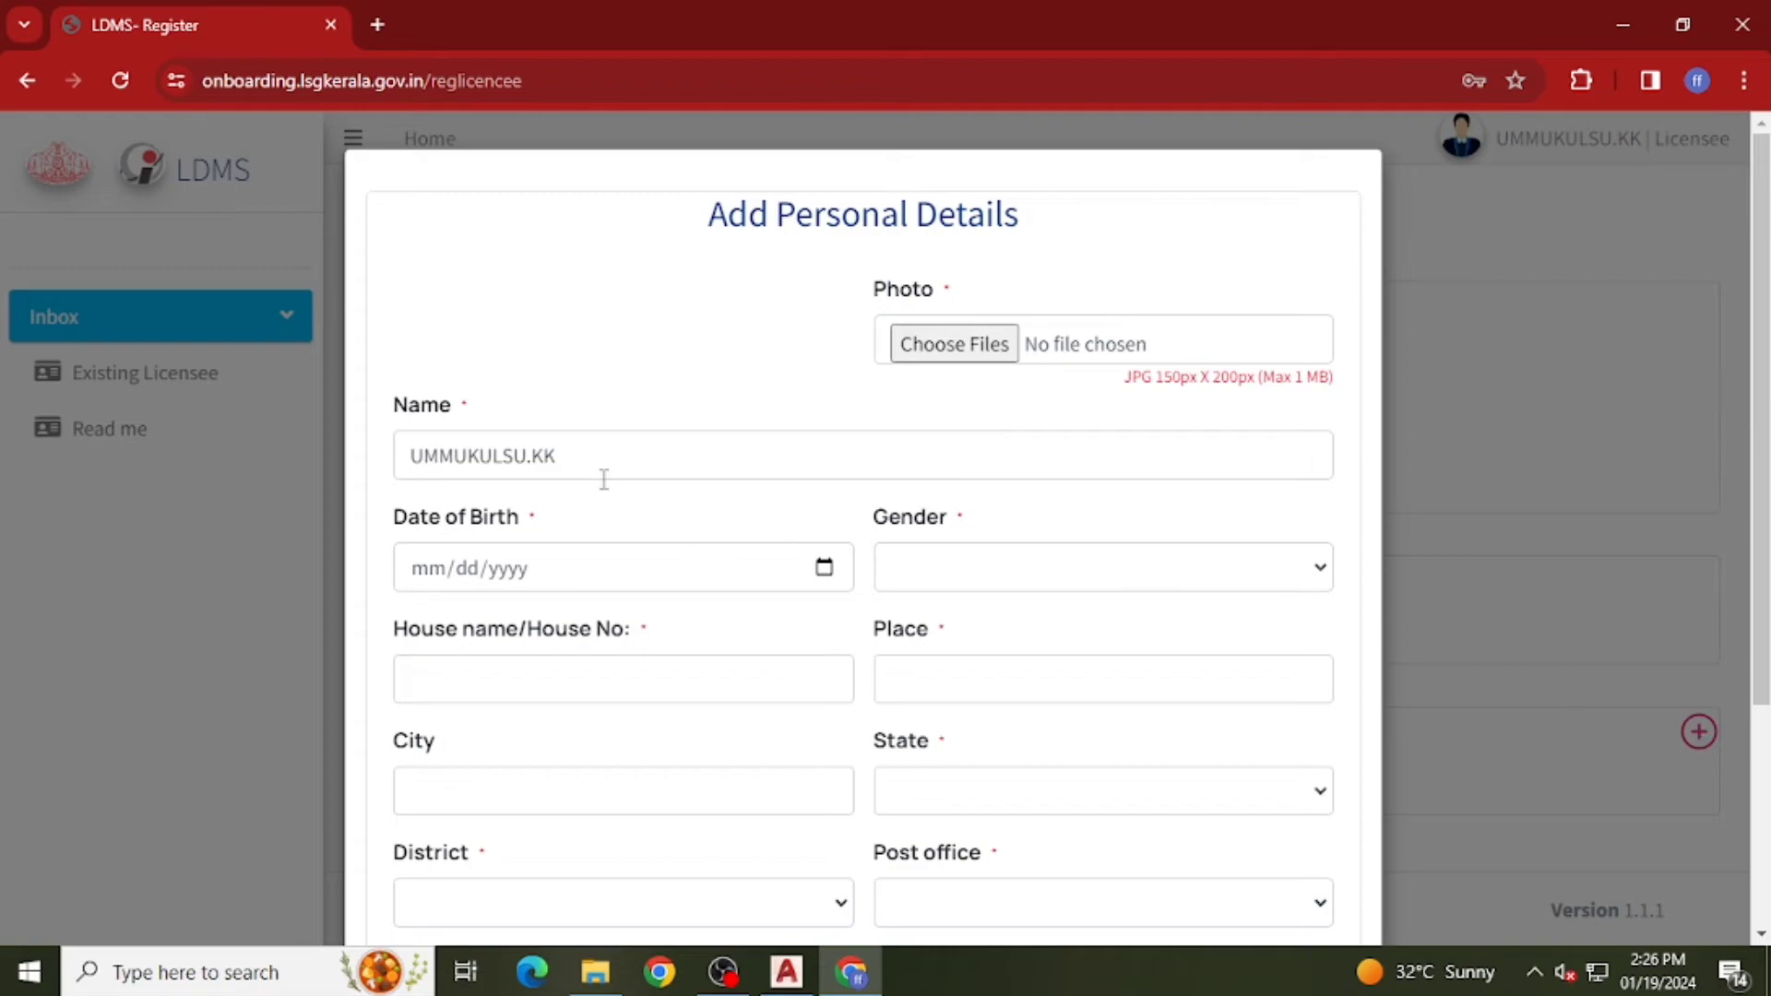
click(578, 578)
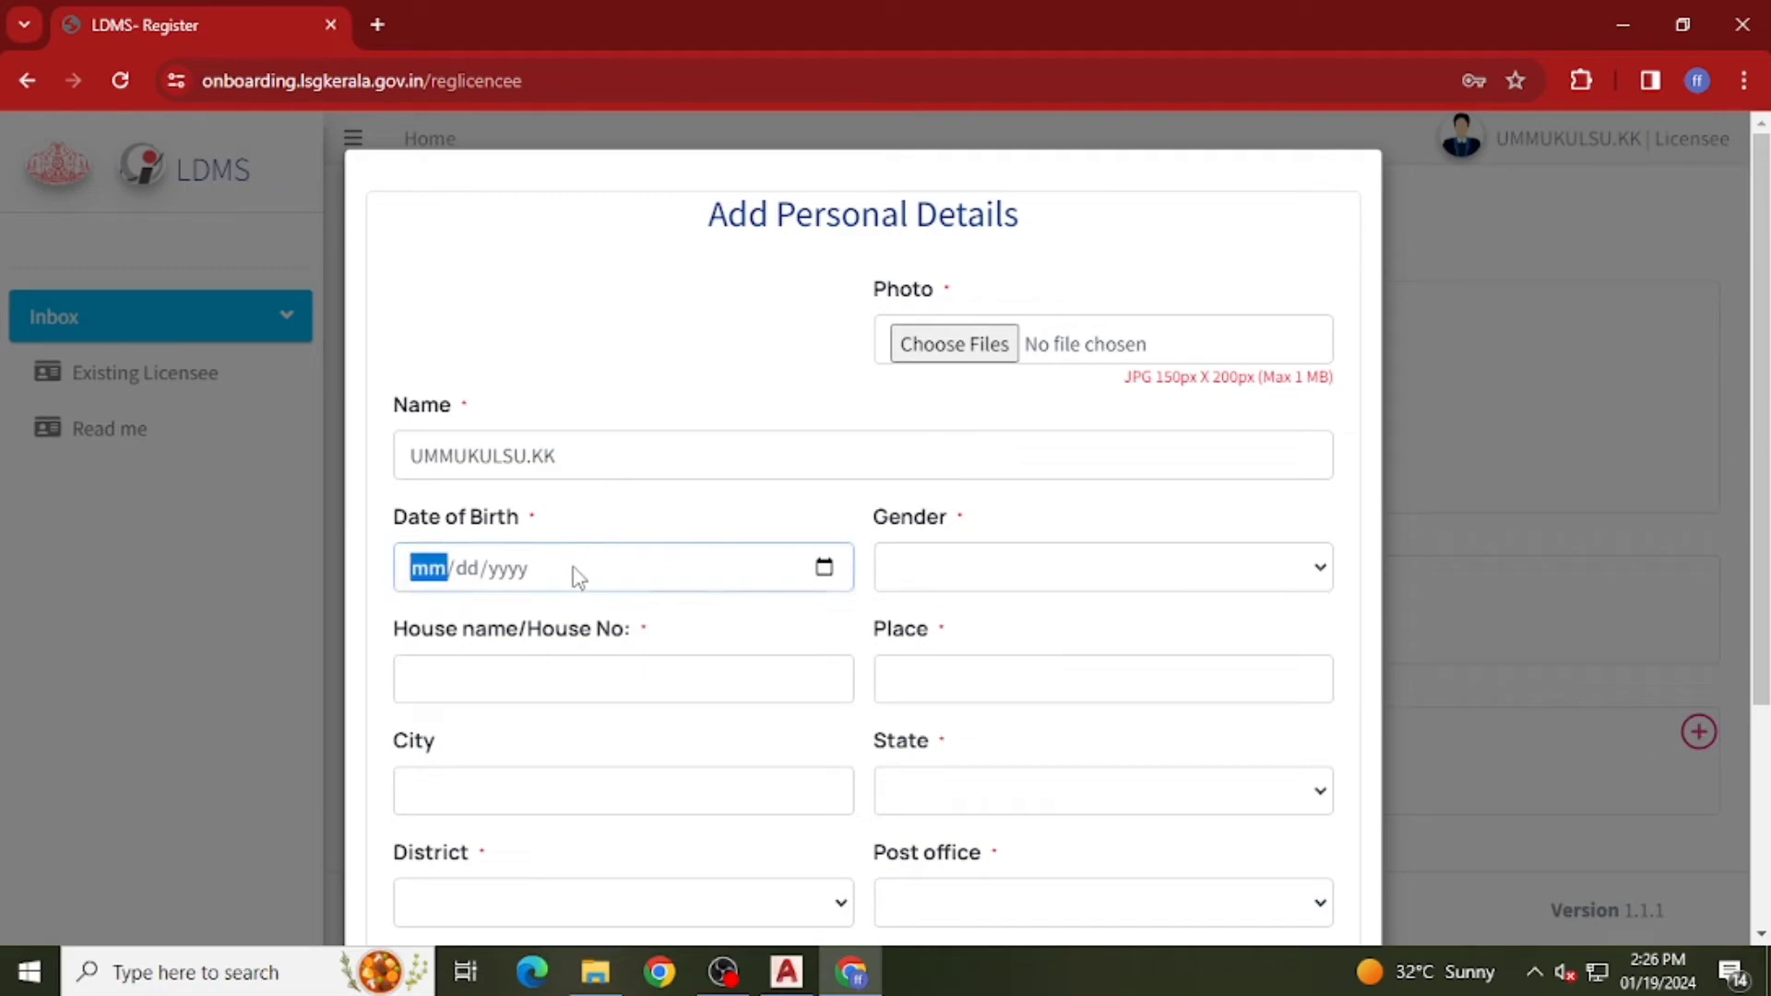
click(1698, 732)
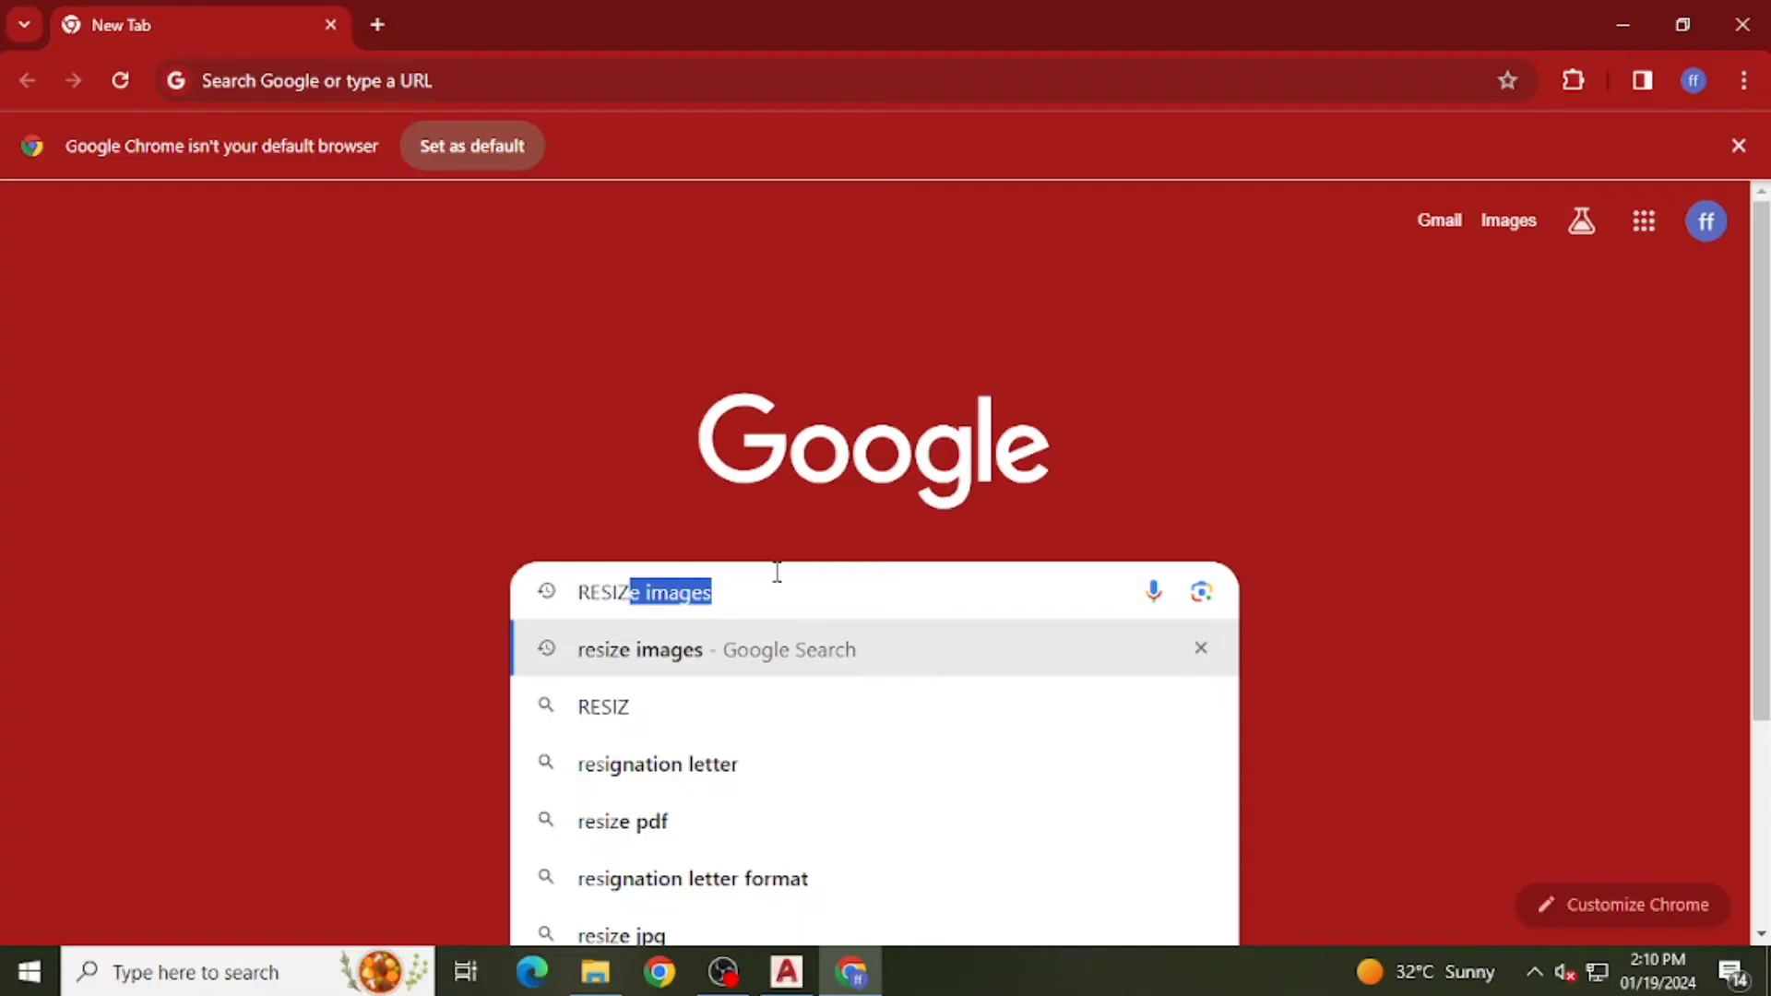
- Search Google for "resize images" and open the Reduce Images website
text(ESIZE)
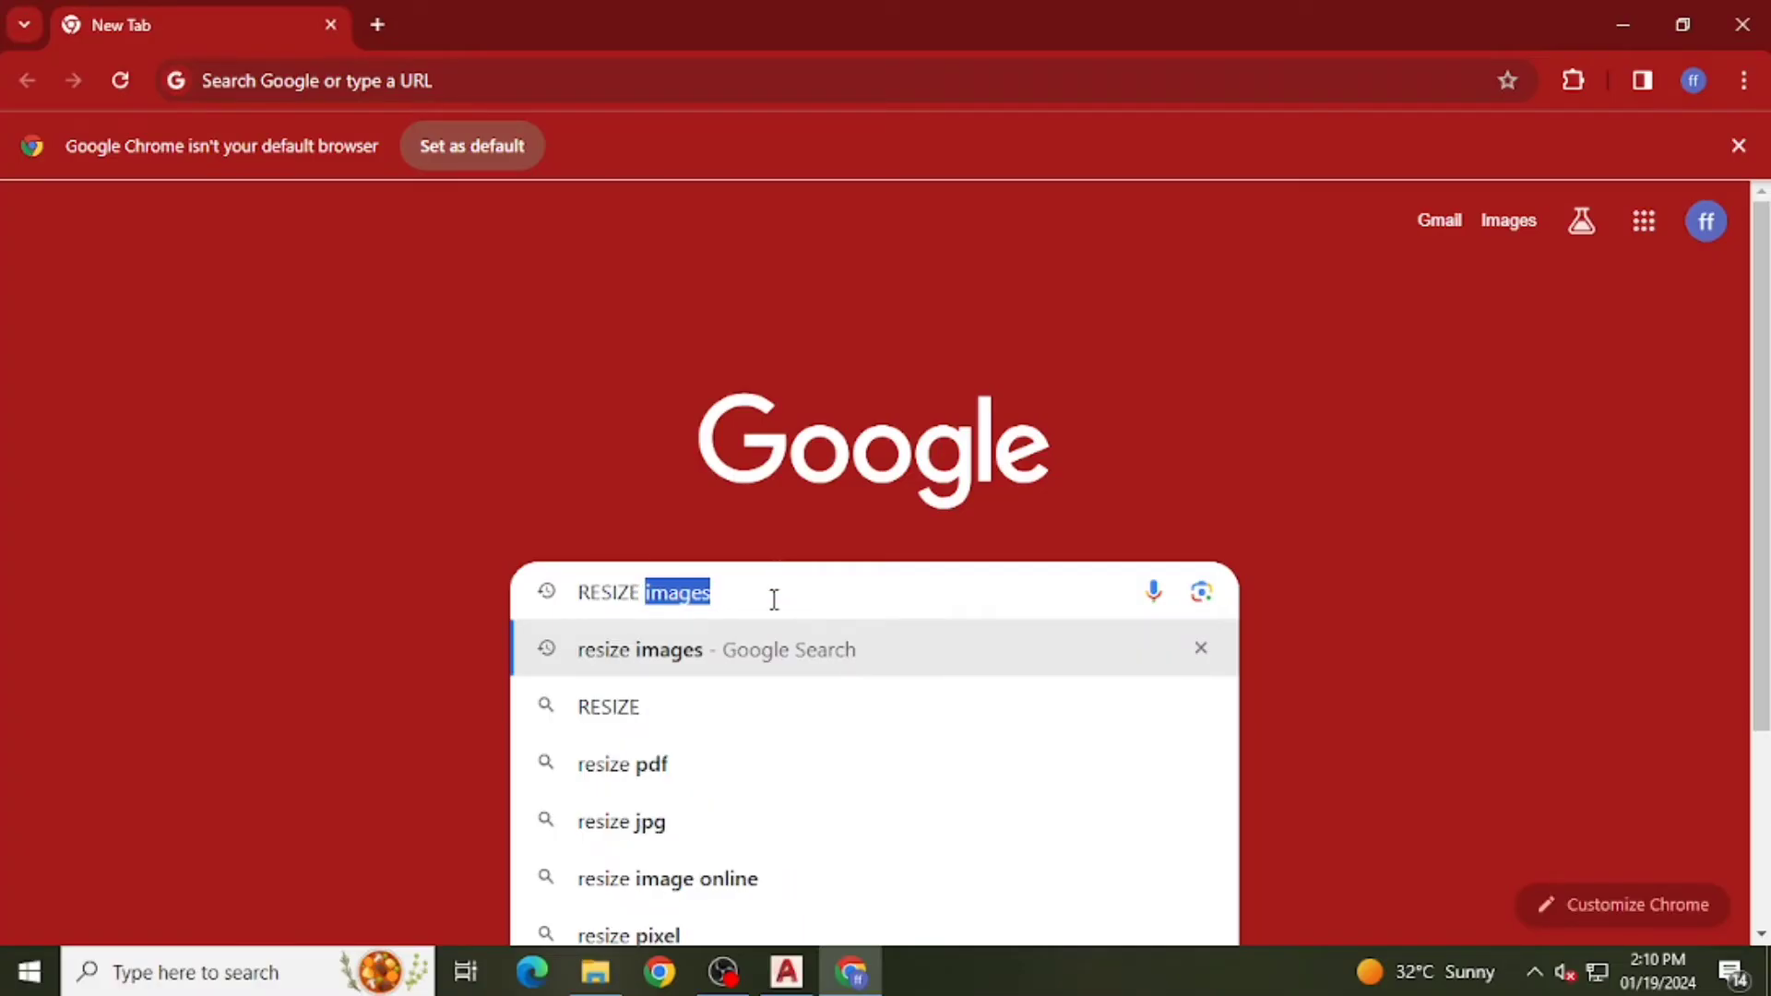
key(Return)
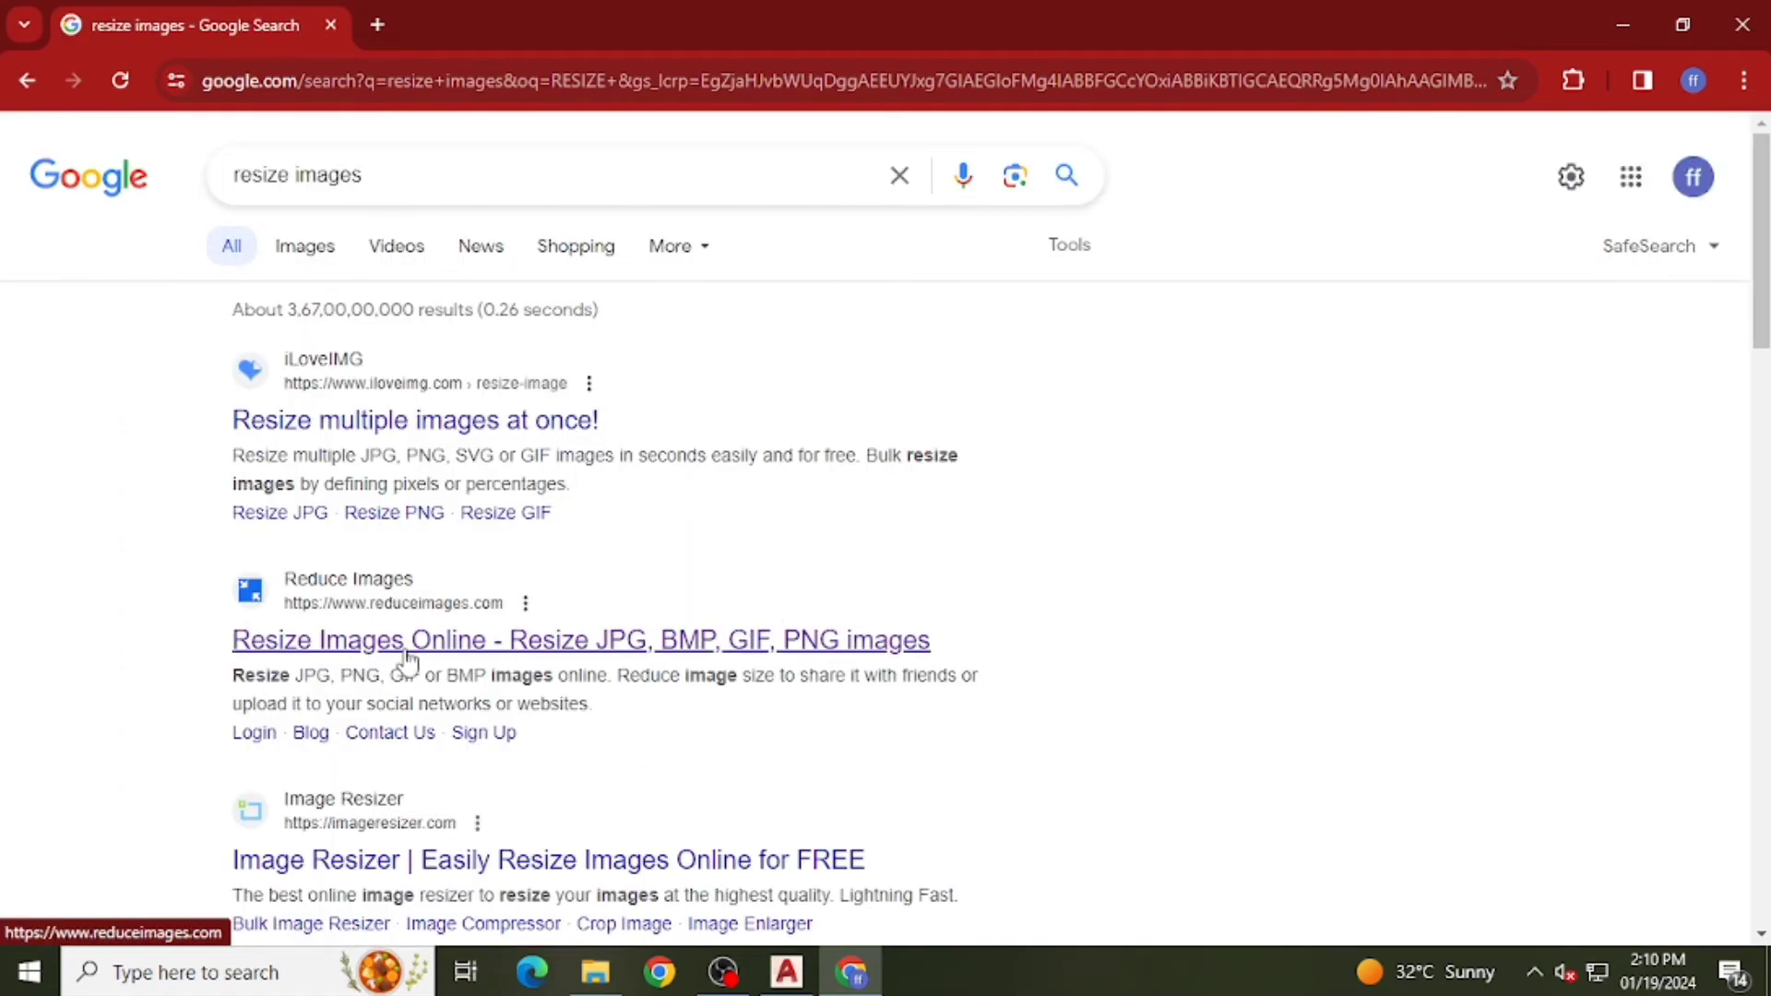
click(468, 659)
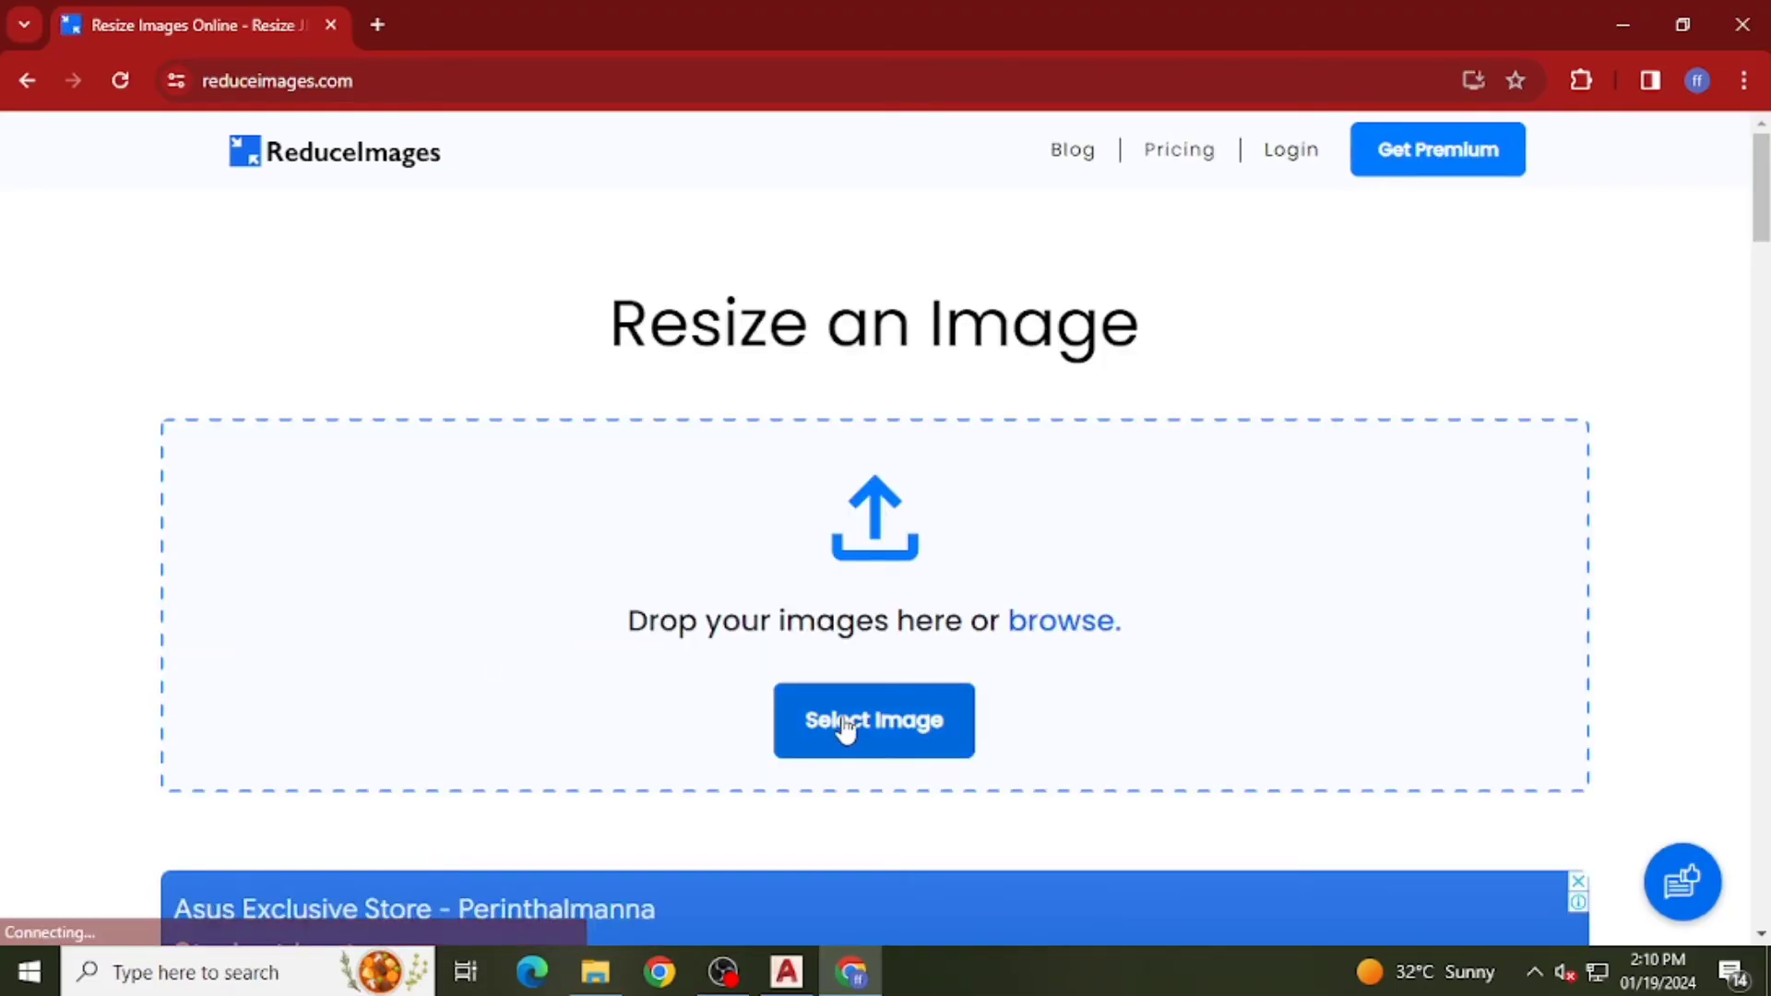
- Upload the photo of the standing child from the Downloads folder for resizing
click(844, 727)
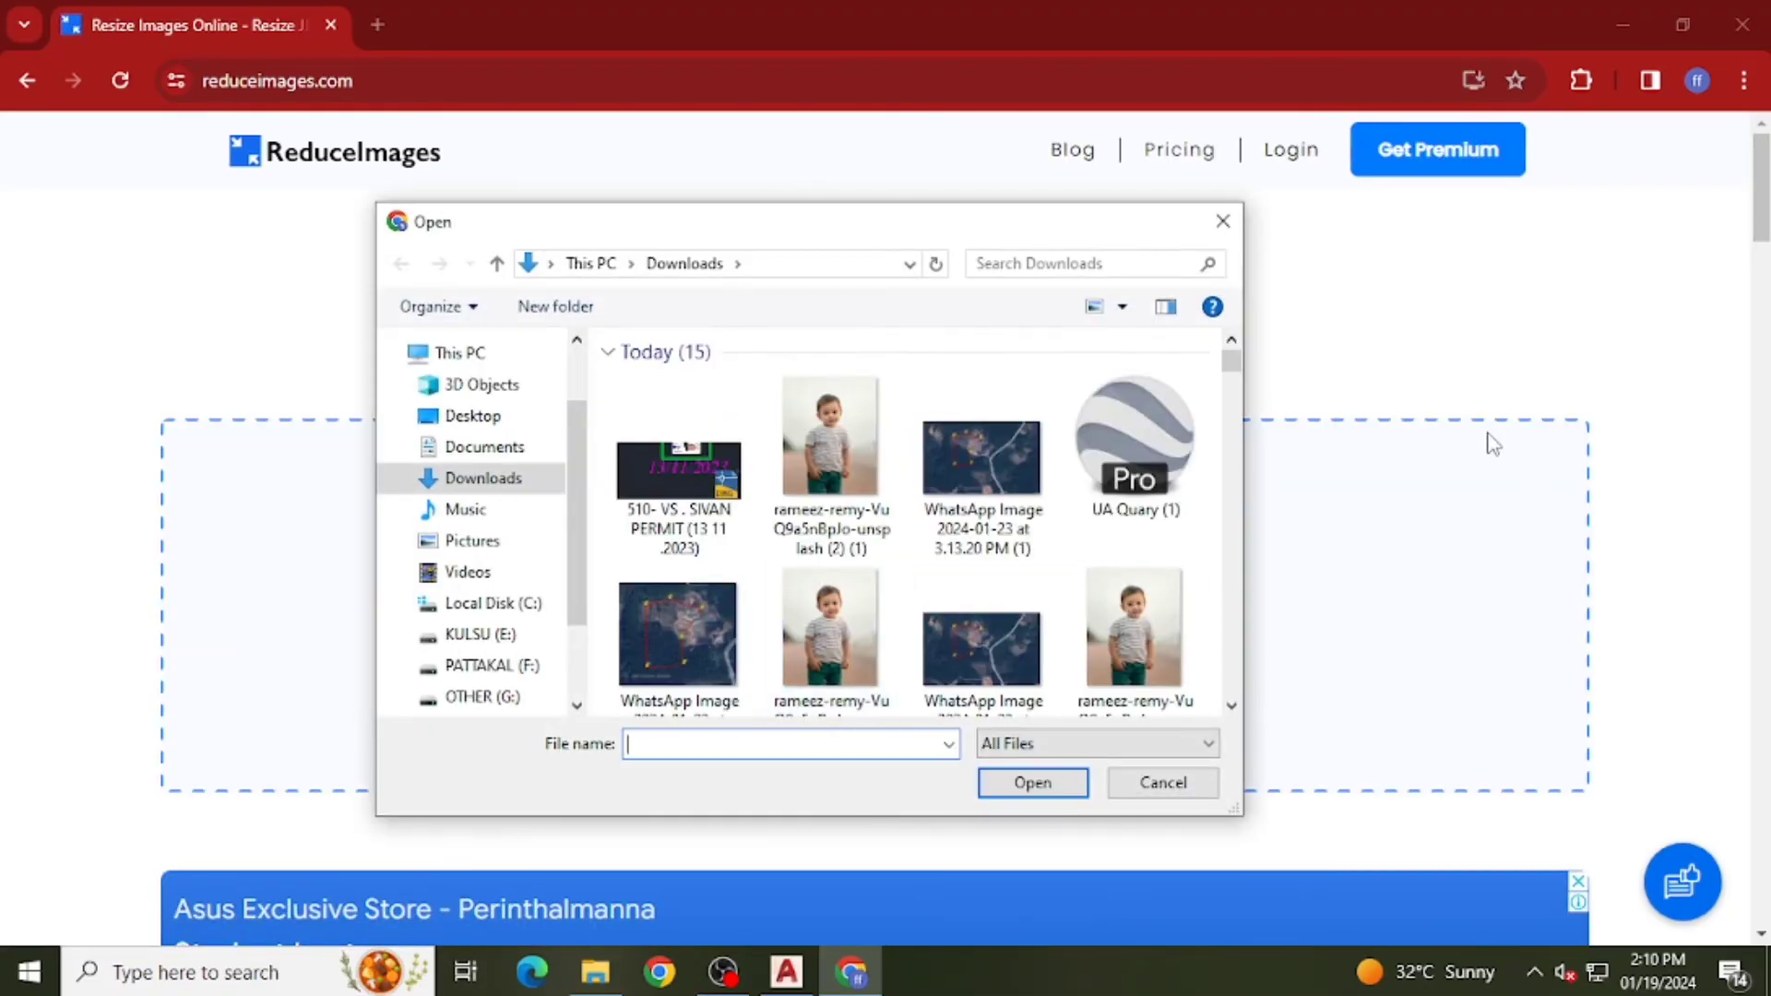
click(850, 452)
click(1039, 785)
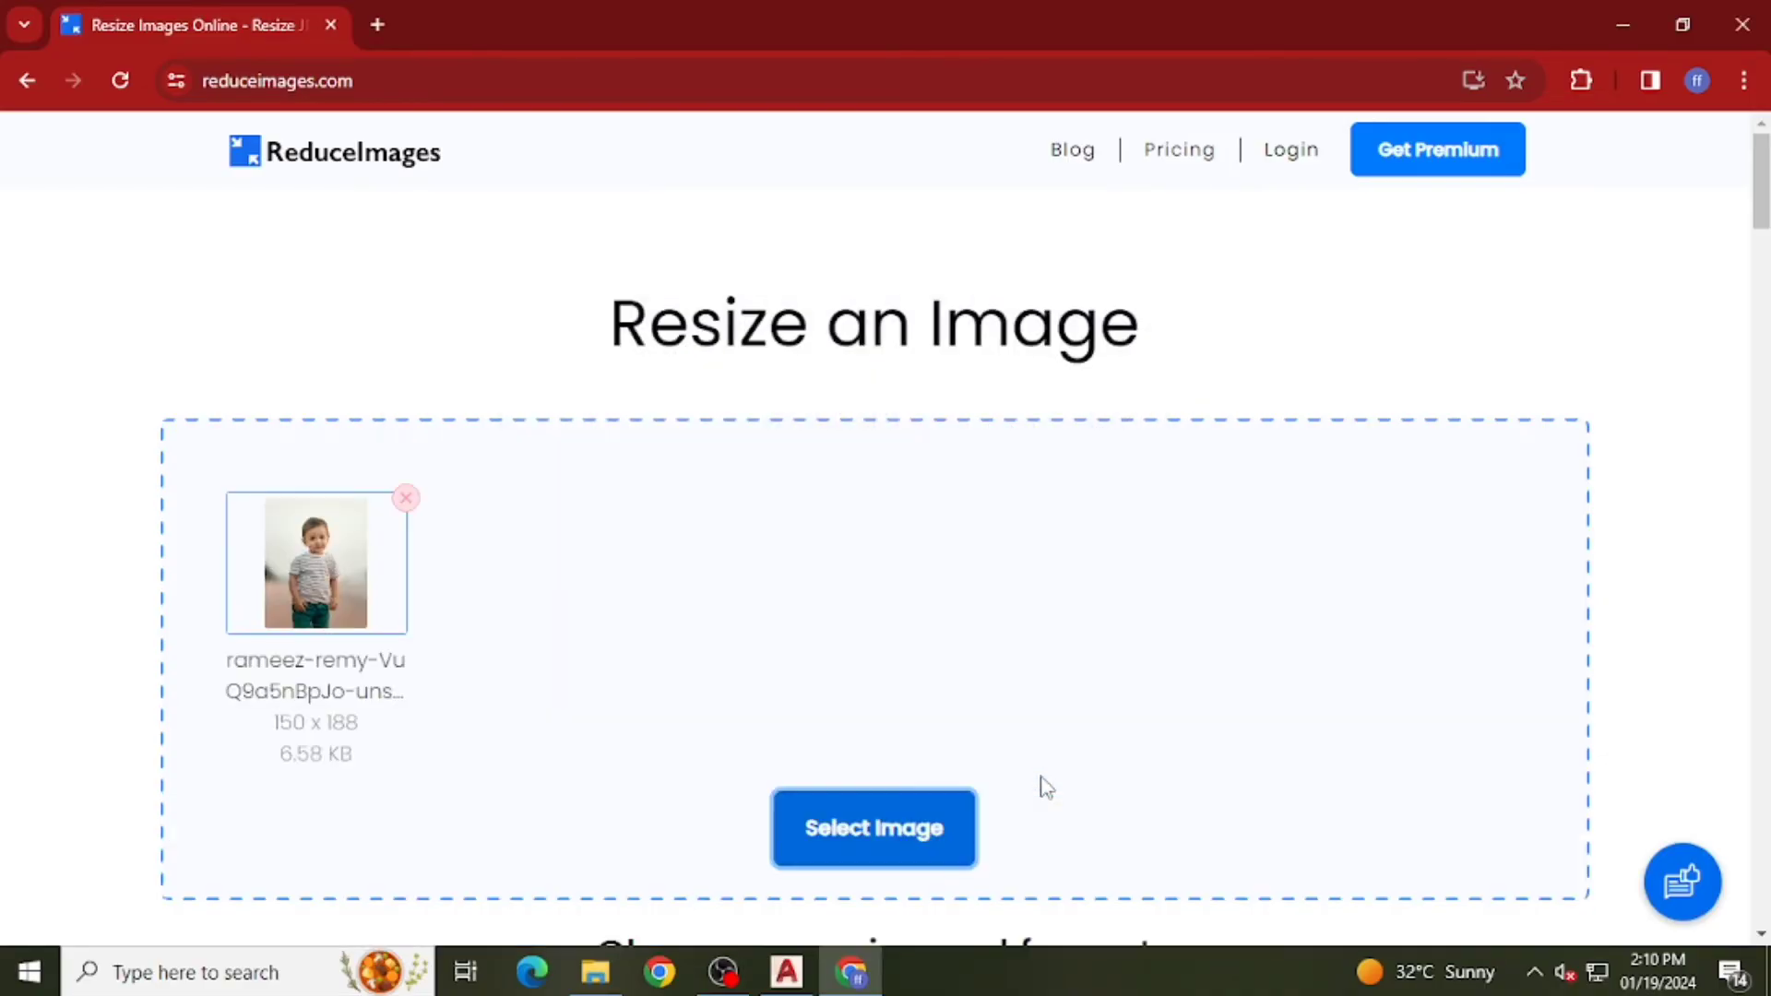
- Set the uploaded photo's new width to 150 percent
scroll(932, 692, down, 4)
scroll(984, 625, down, 4)
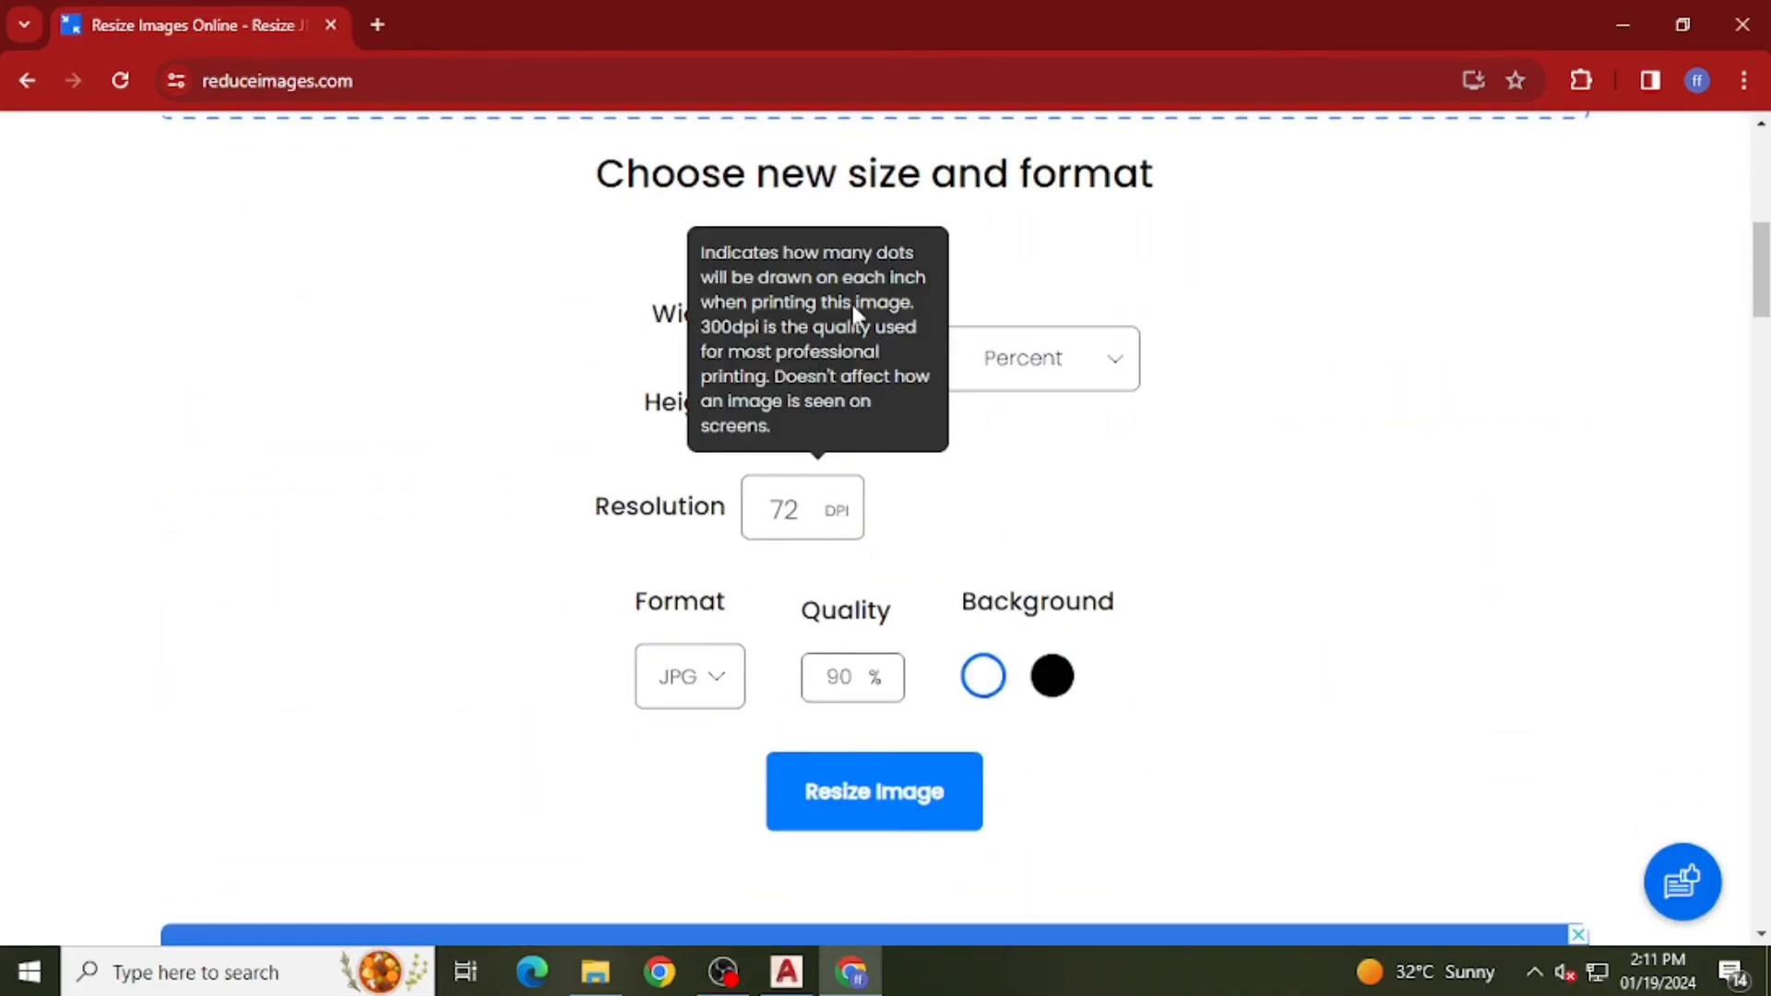
double_click(816, 319)
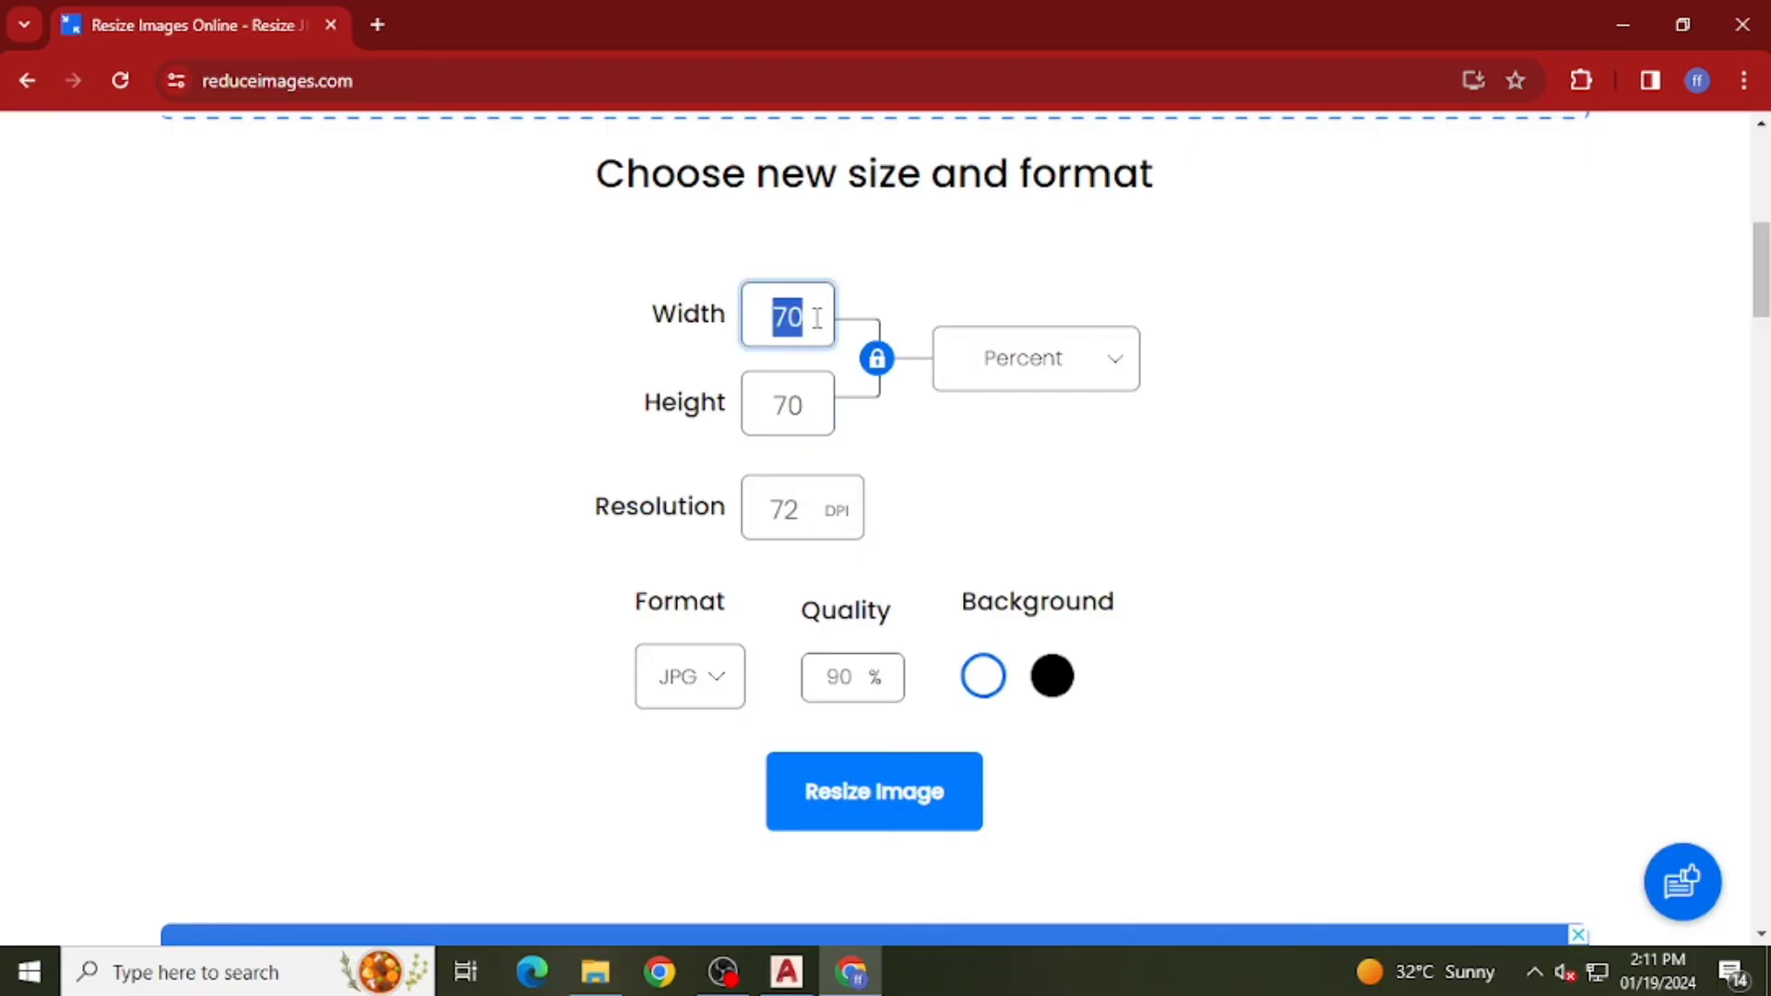
text(15)
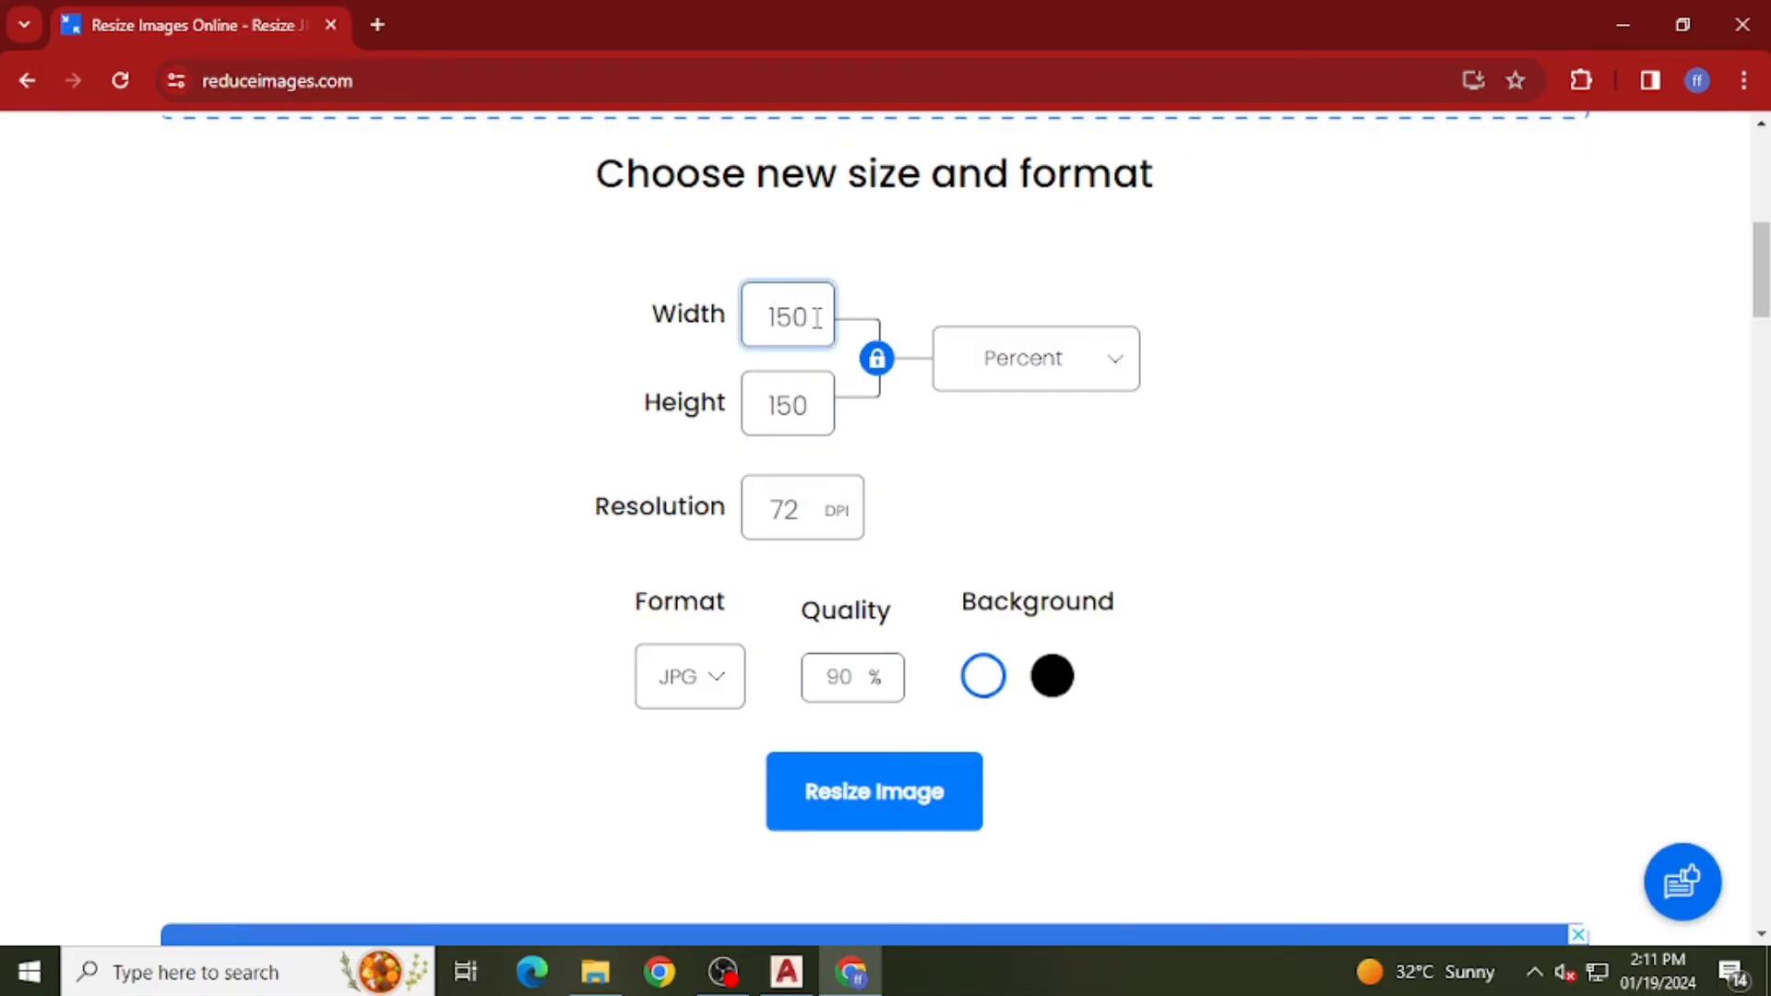
- Set the photo's new height to 200 and unlock the proportional link between width and height
drag(811, 405, 766, 408)
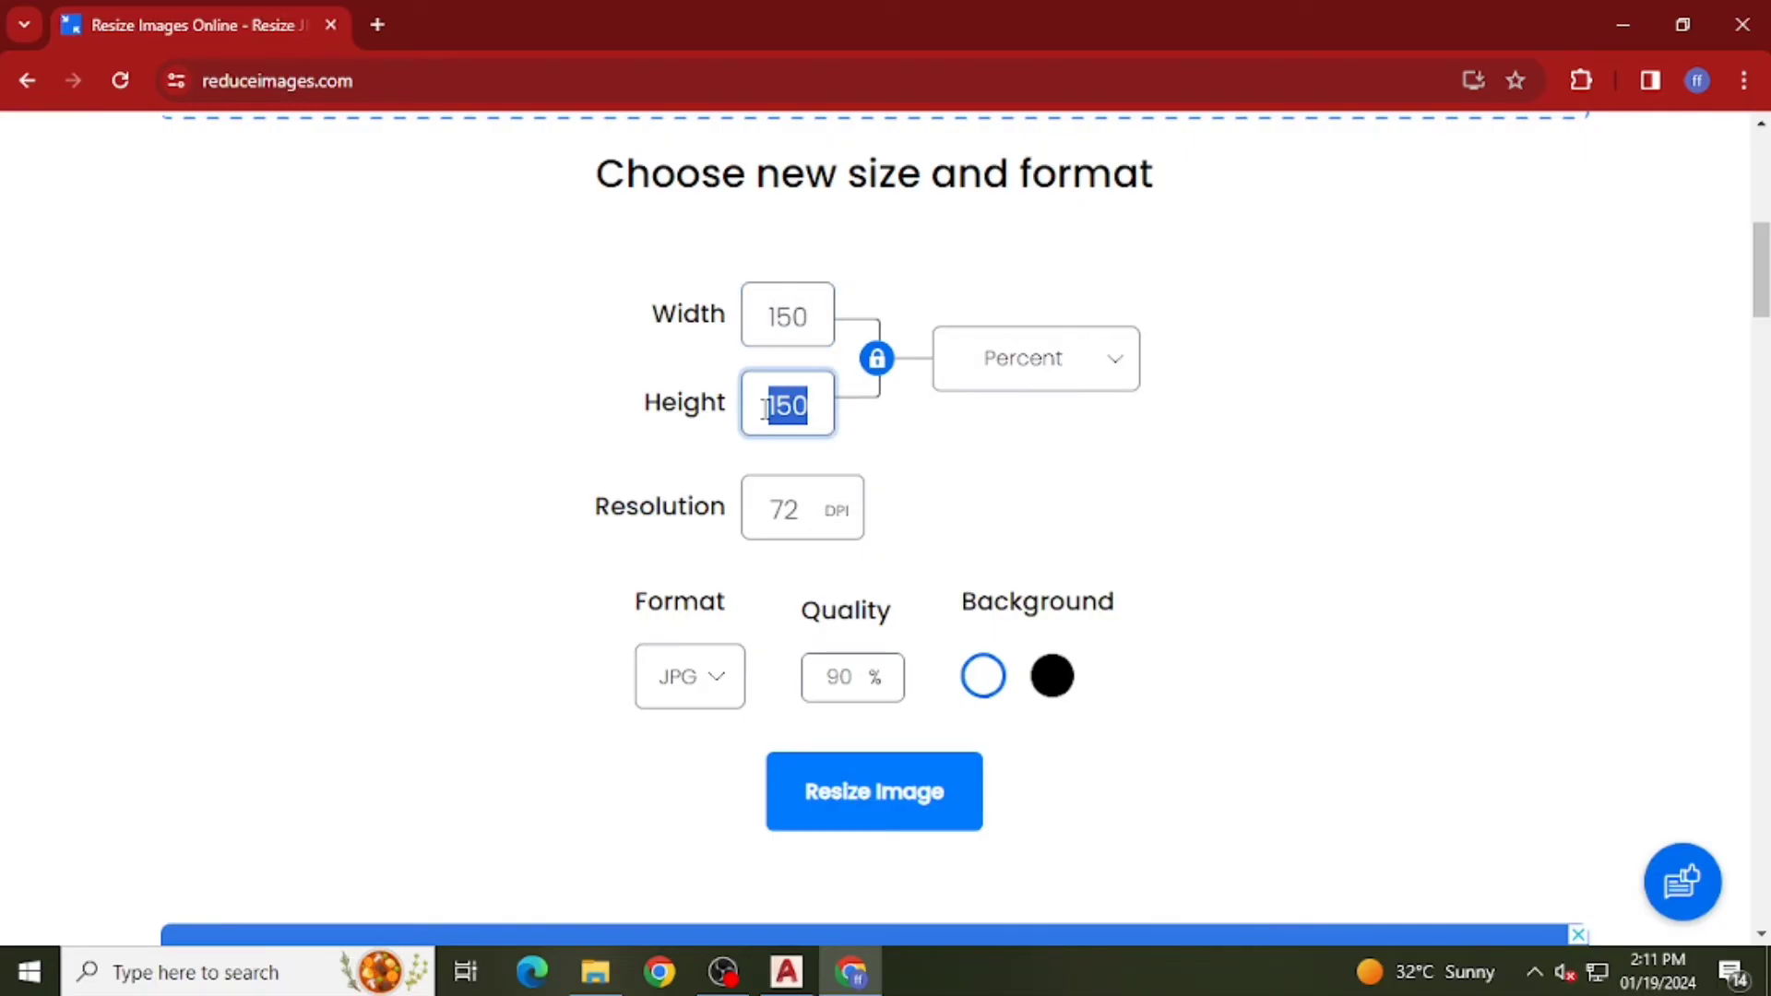
text(200)
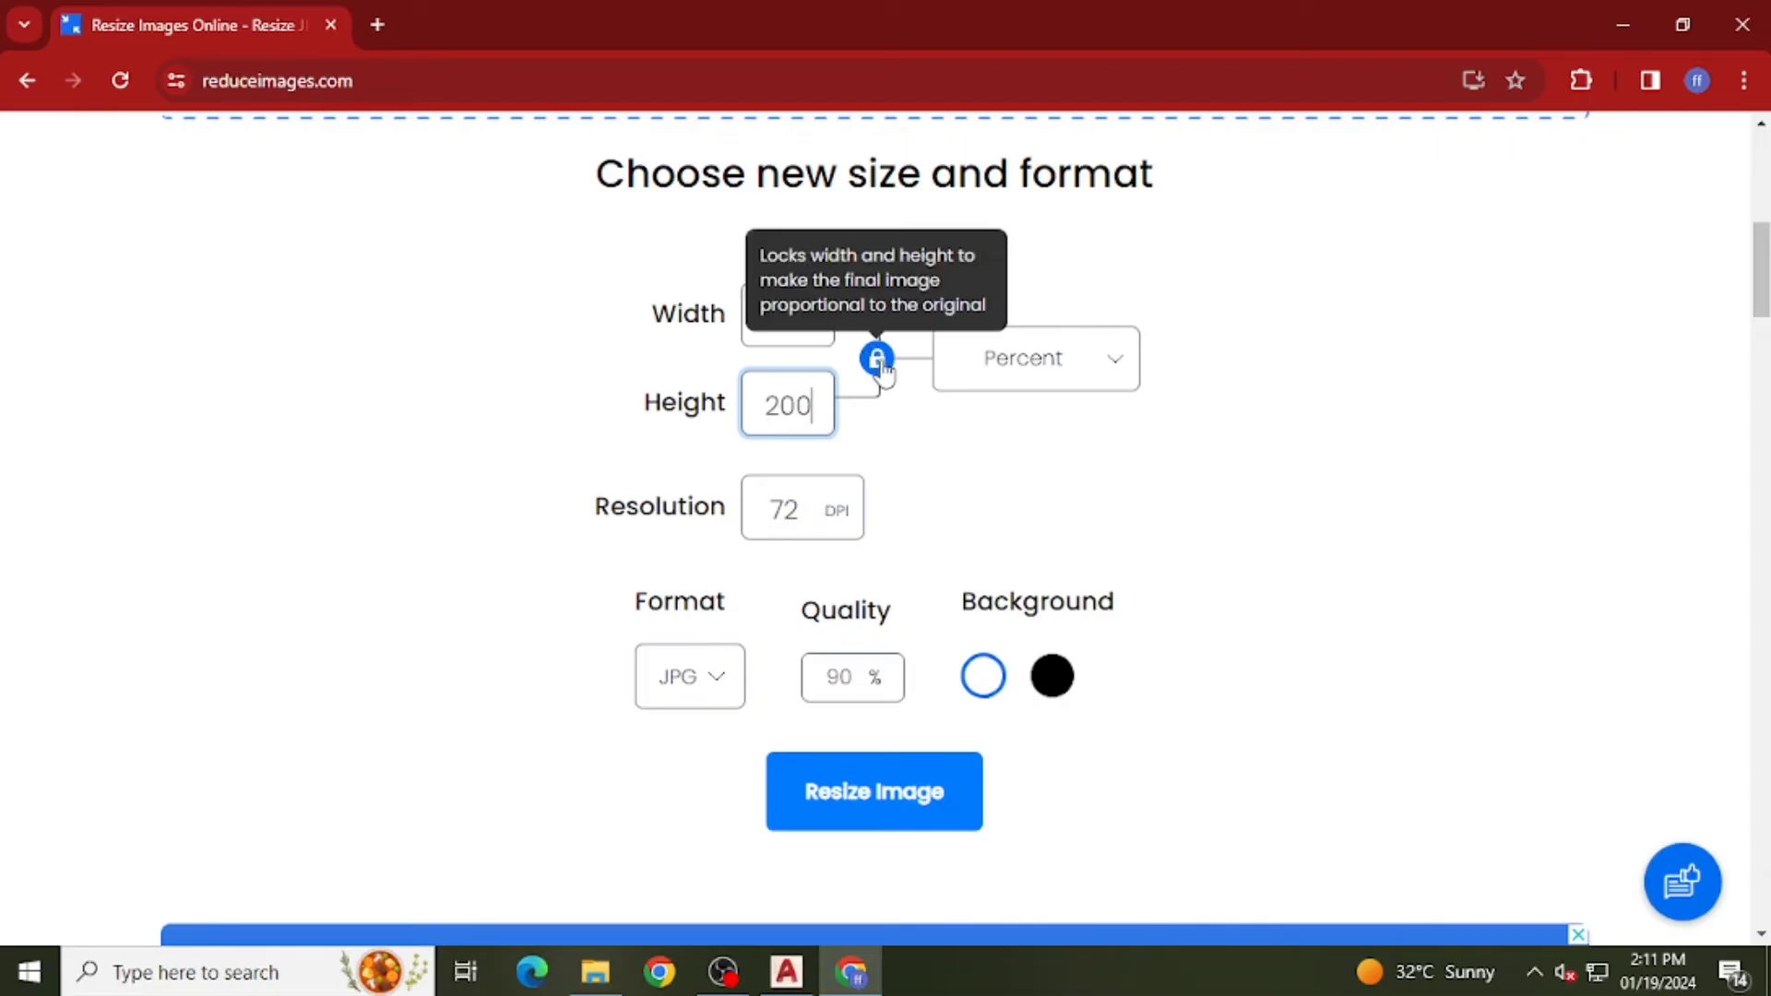
click(878, 362)
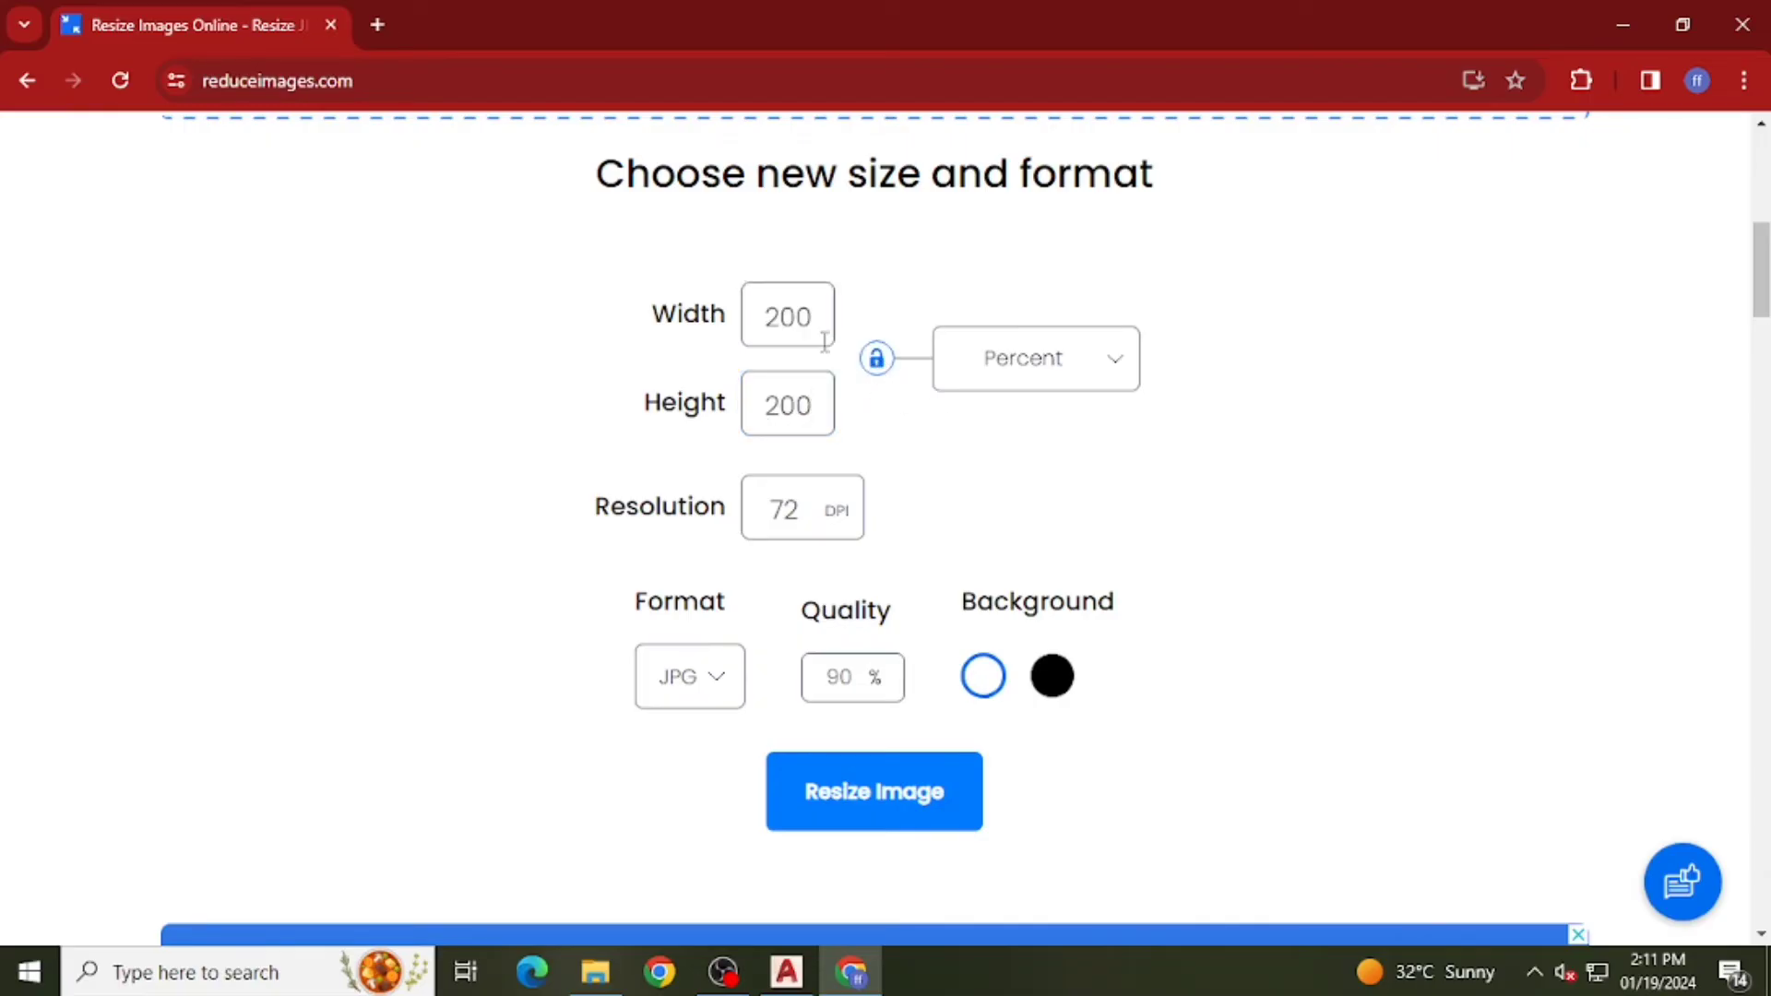
- Set the photo's new width to 150 and choose Crop as the way to fit the new proportions
drag(824, 341, 762, 319)
text(150)
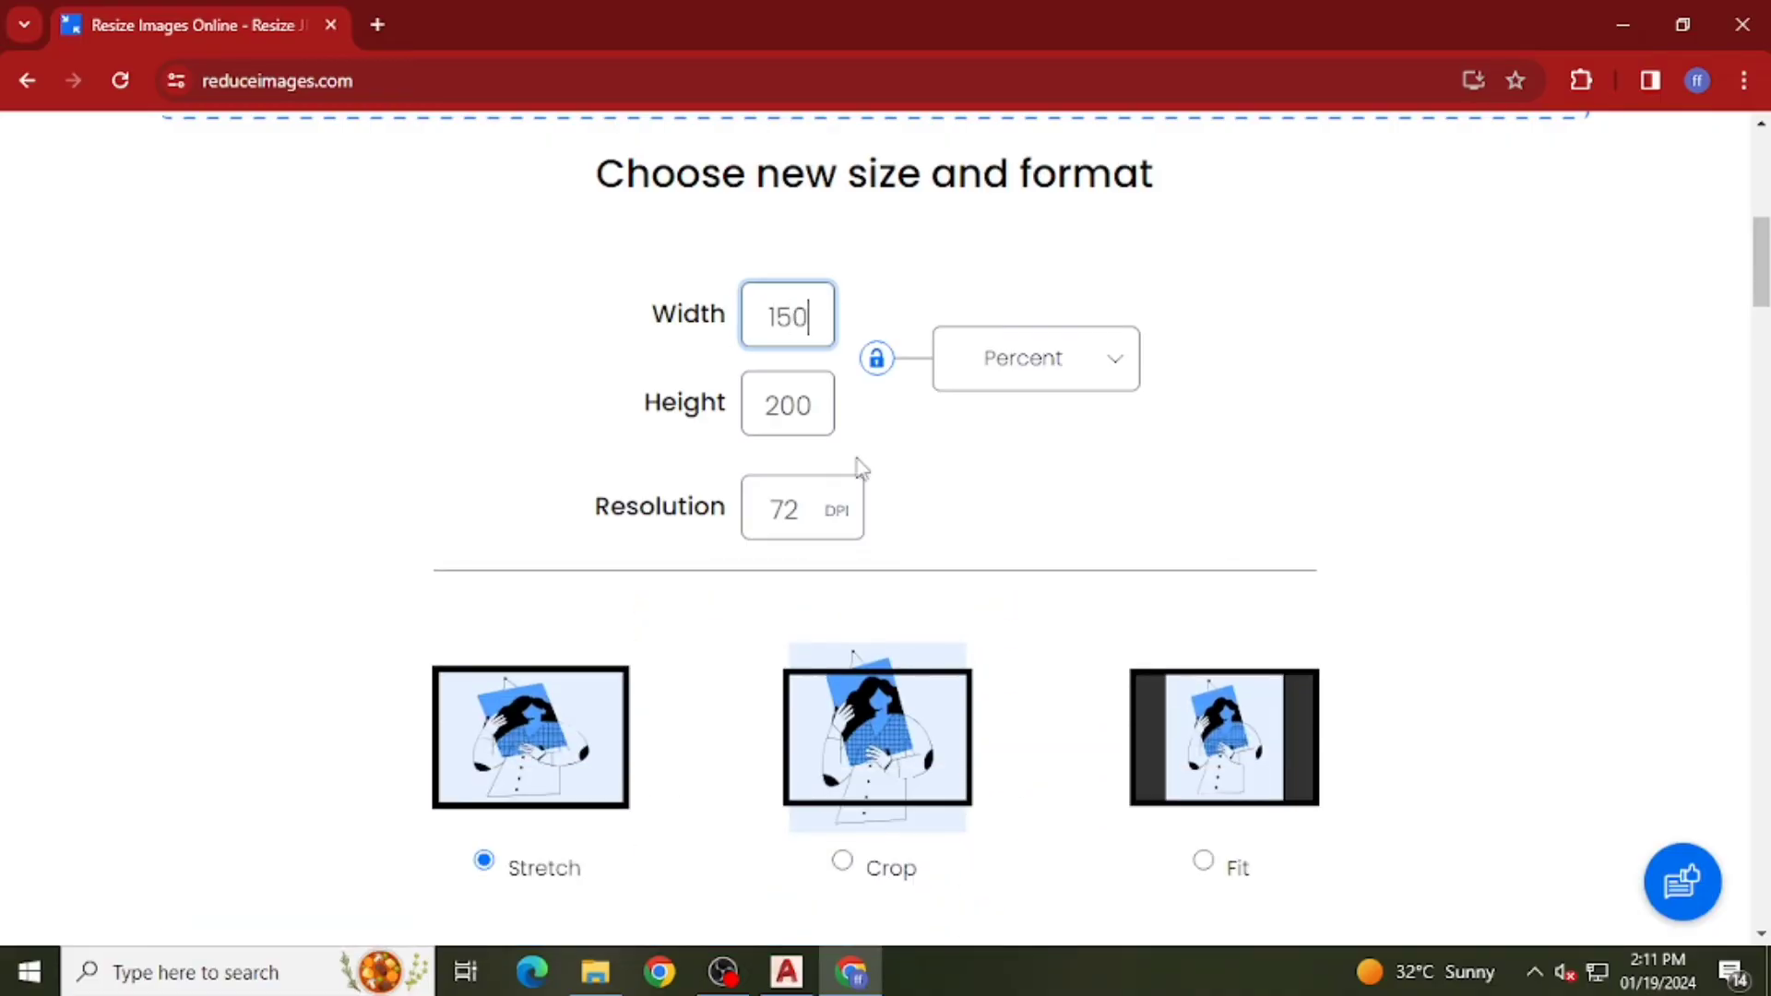
scroll(935, 519, down, 2)
scroll(934, 518, down, 1)
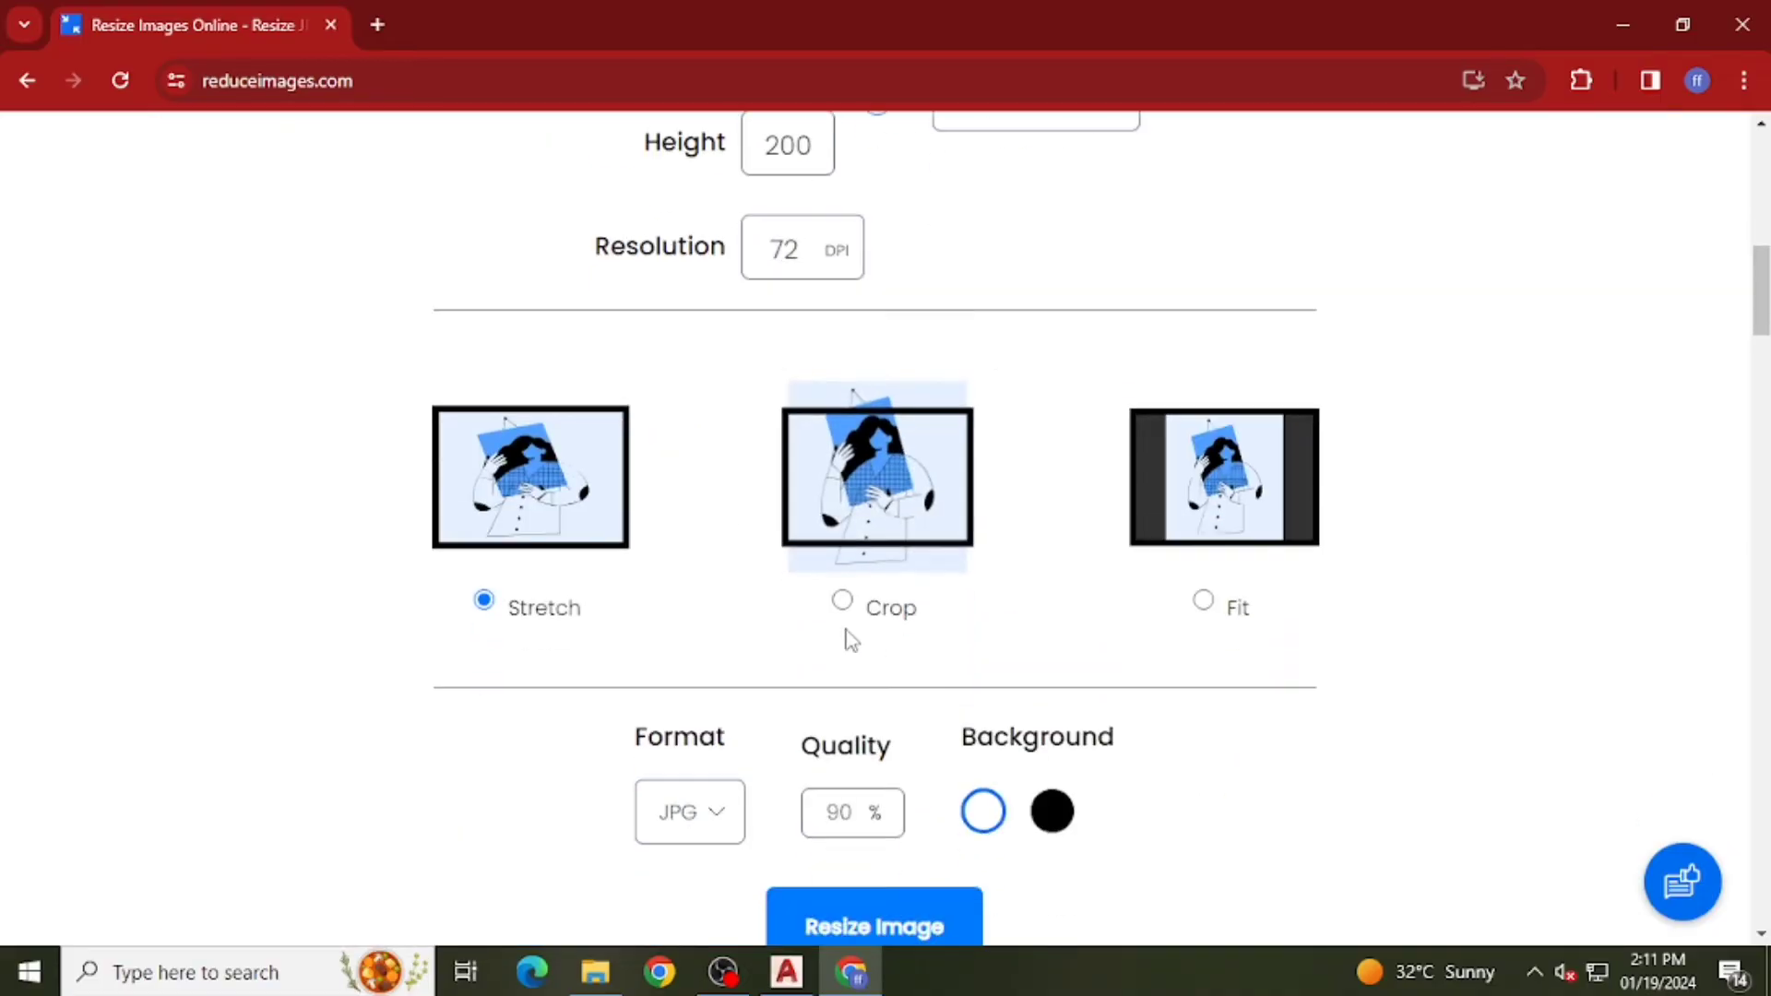
click(842, 680)
scroll(961, 604, down, 3)
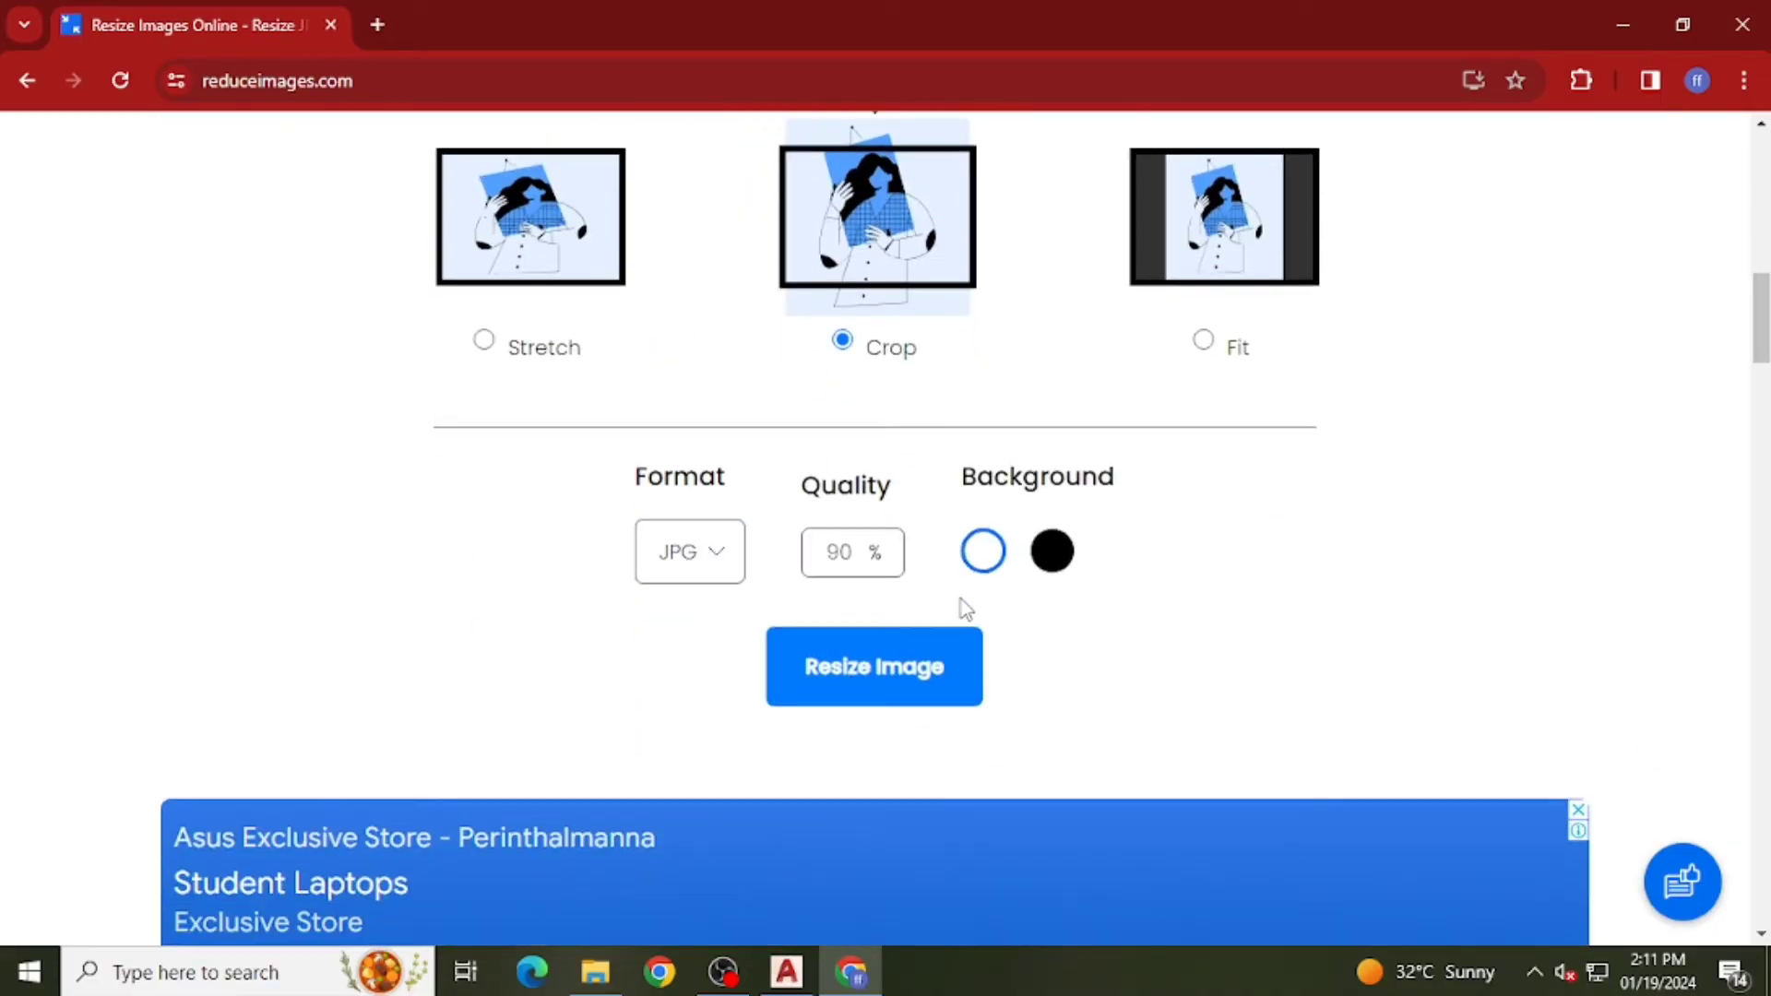
- Check the size and format settings and run the resize on the photo
scroll(961, 604, up, 5)
scroll(956, 506, down, 4)
scroll(975, 506, down, 3)
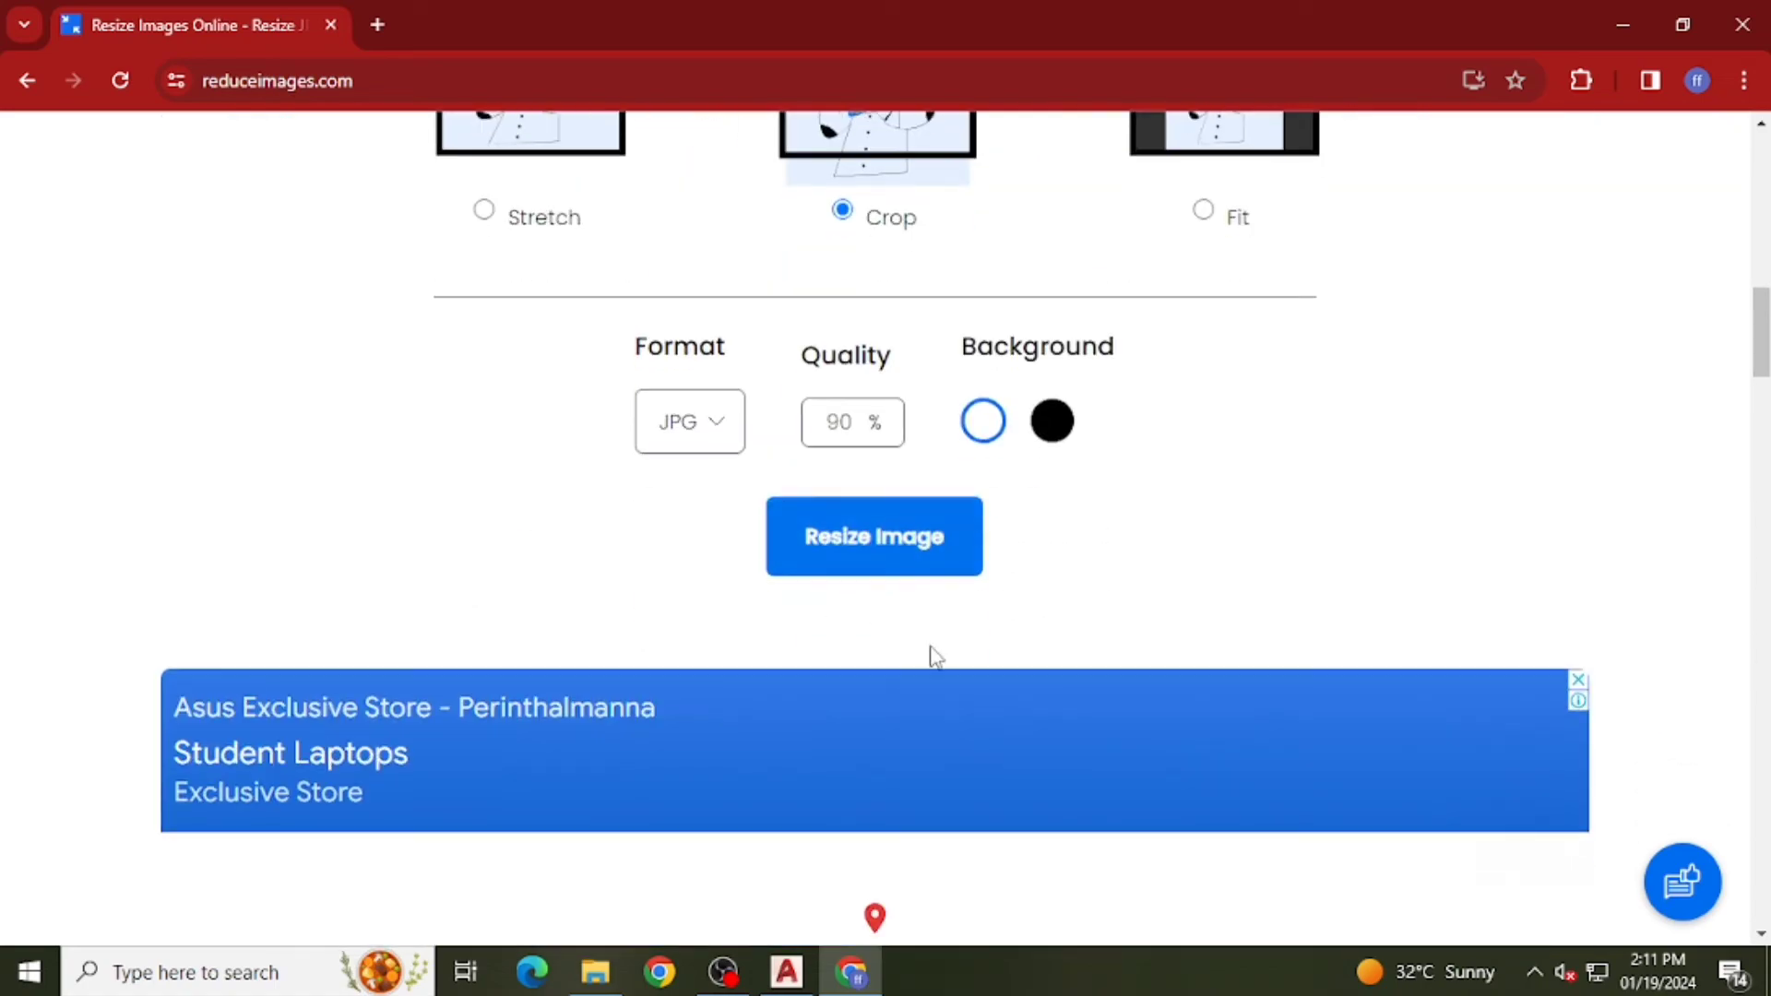
click(907, 558)
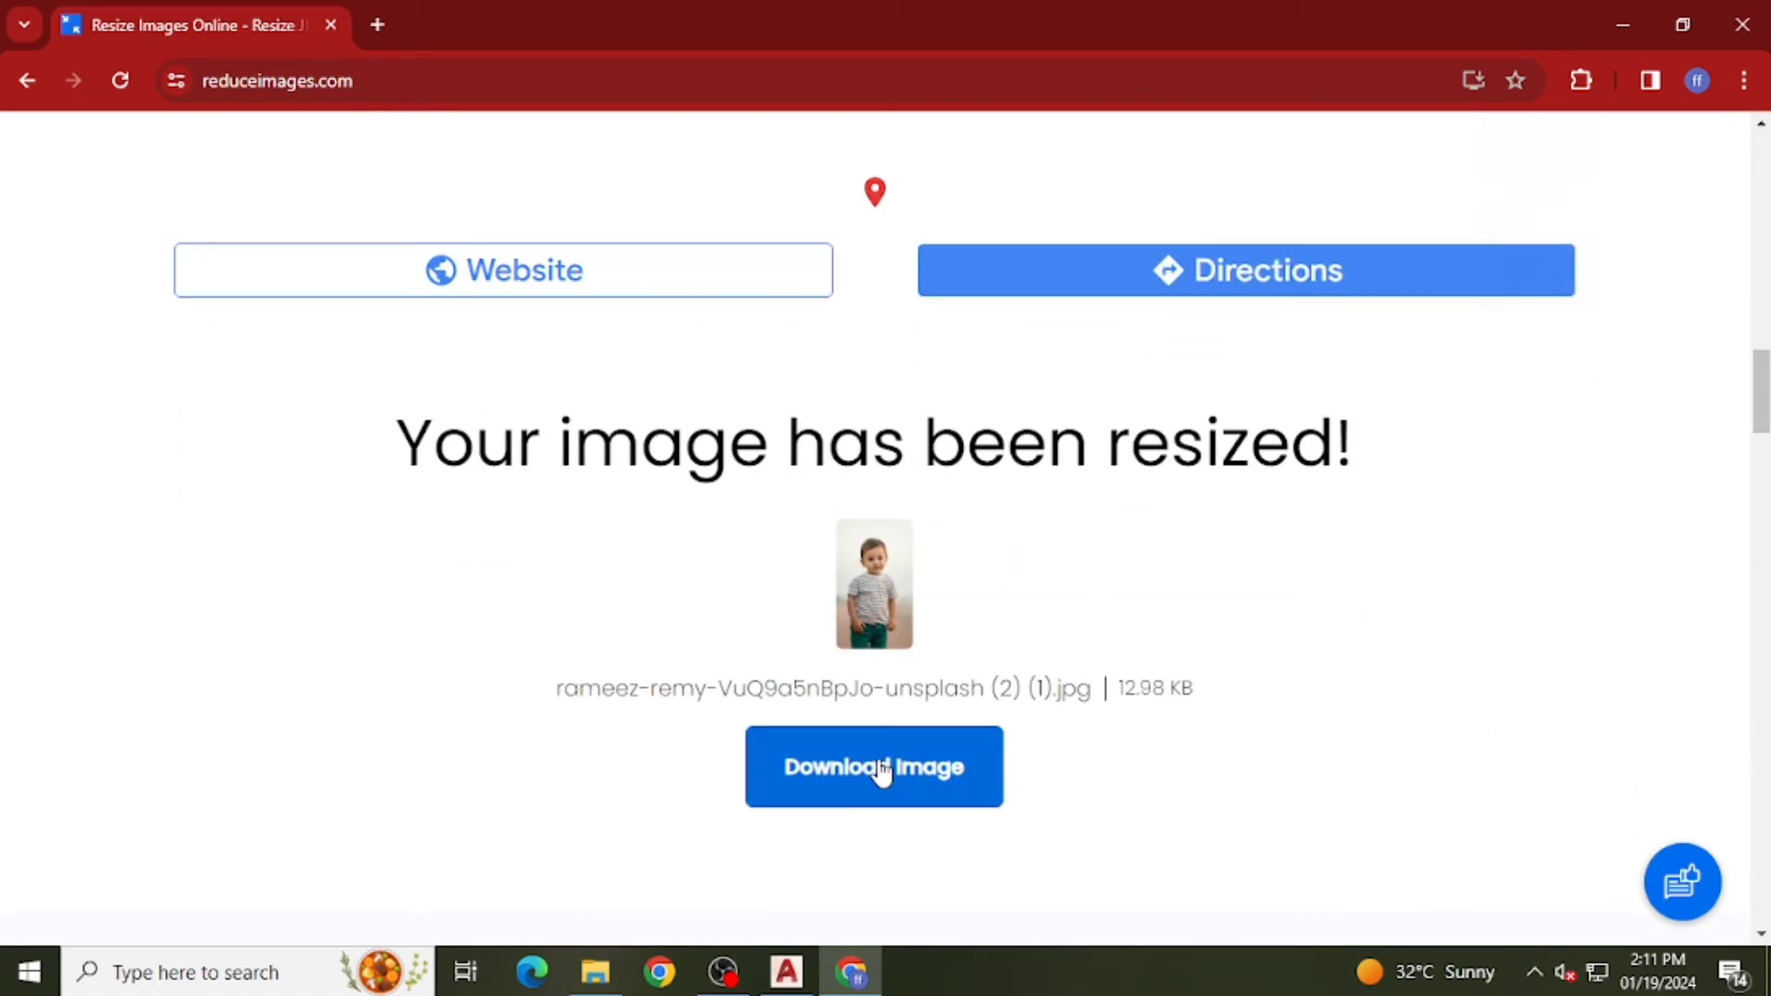
- Download the resized photo and minimize the browser window
click(878, 772)
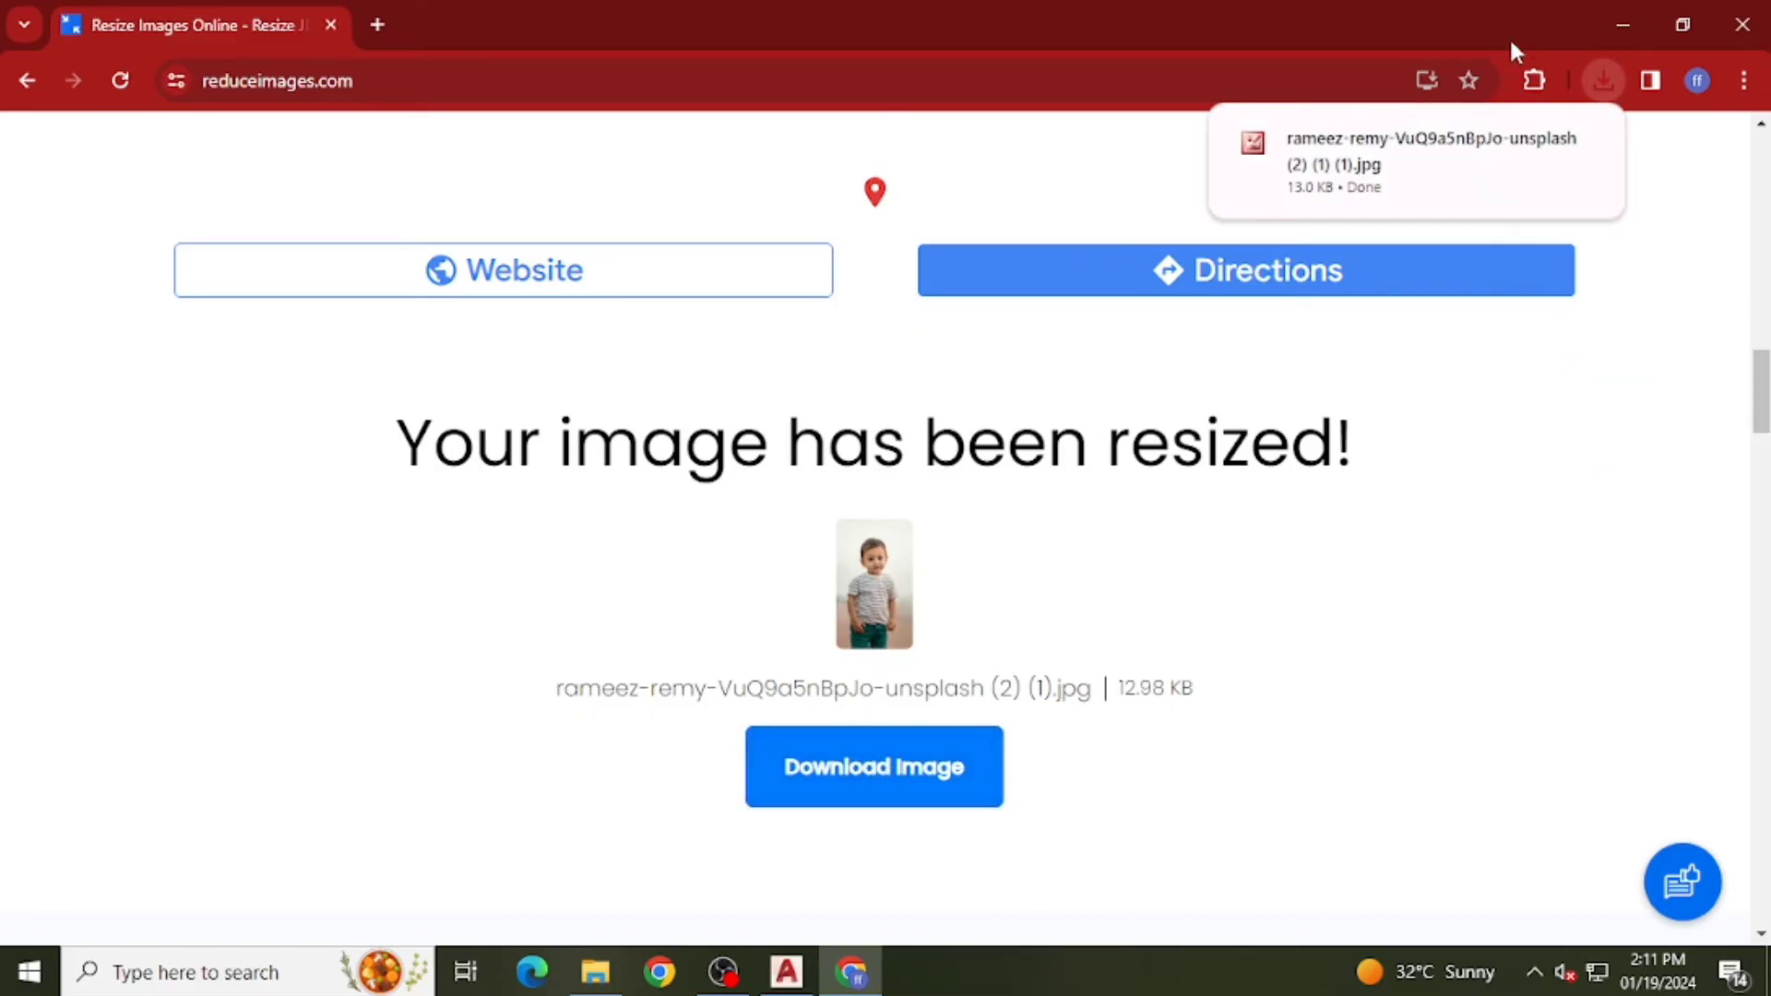
mouse_move(1407, 153)
click(1620, 18)
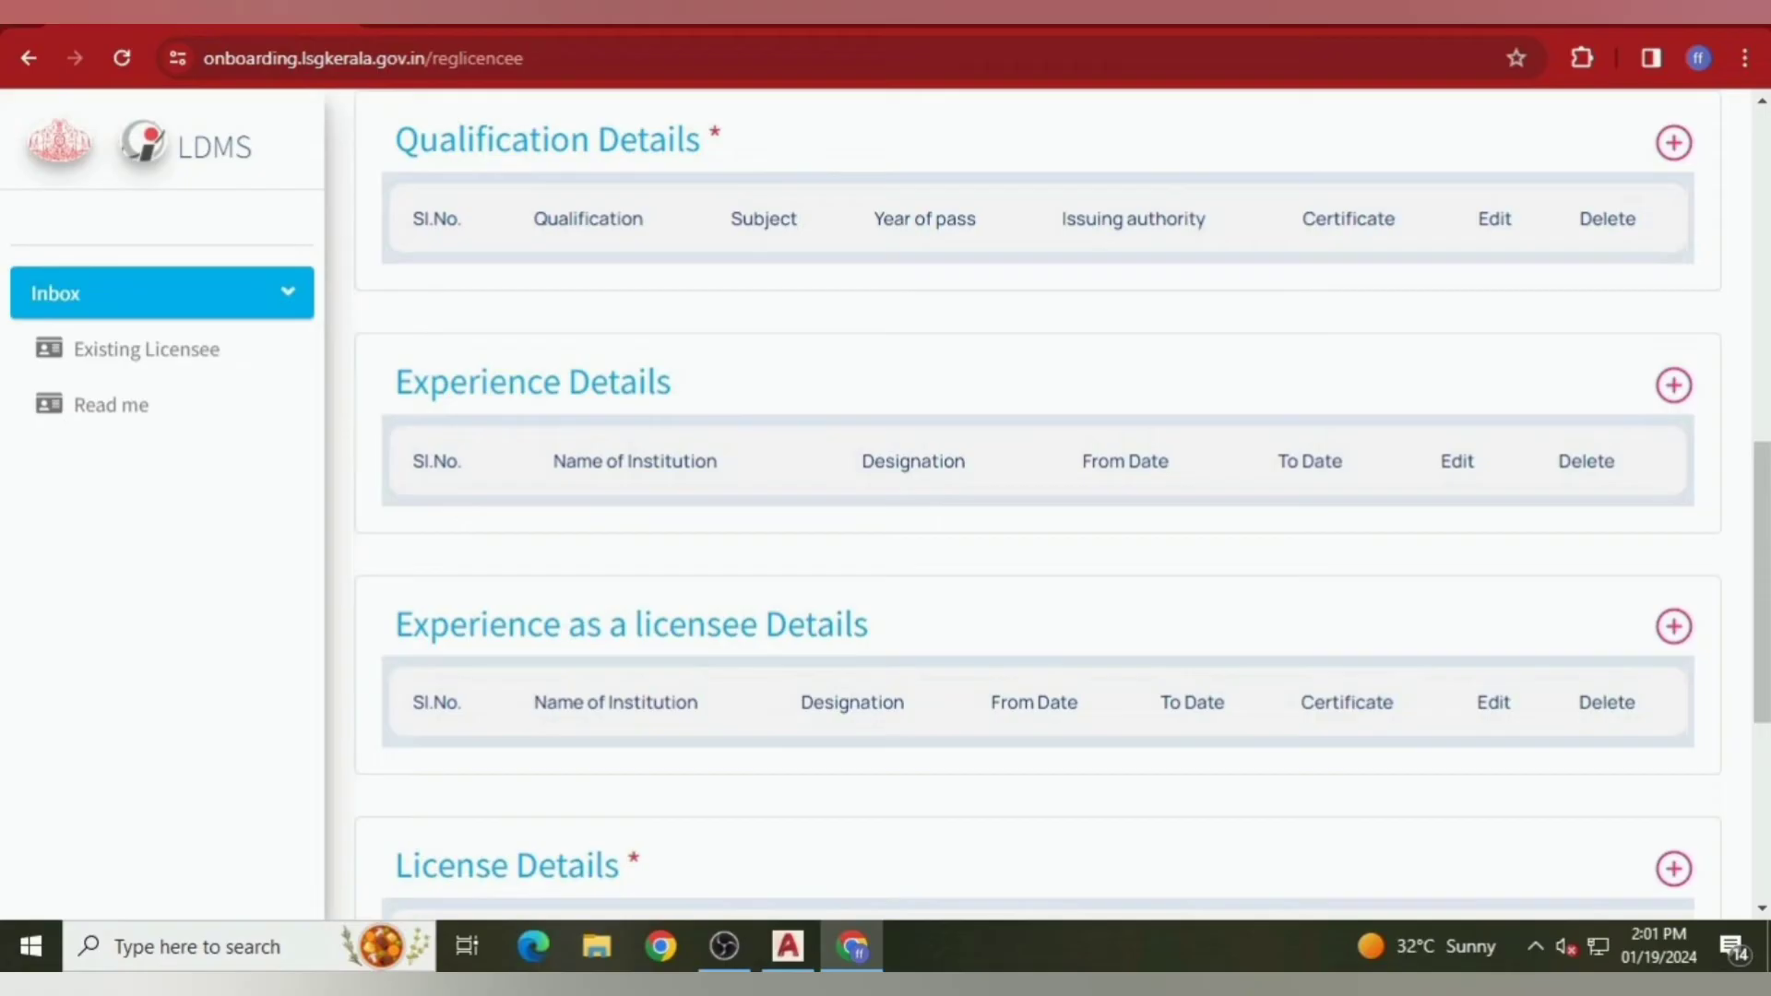